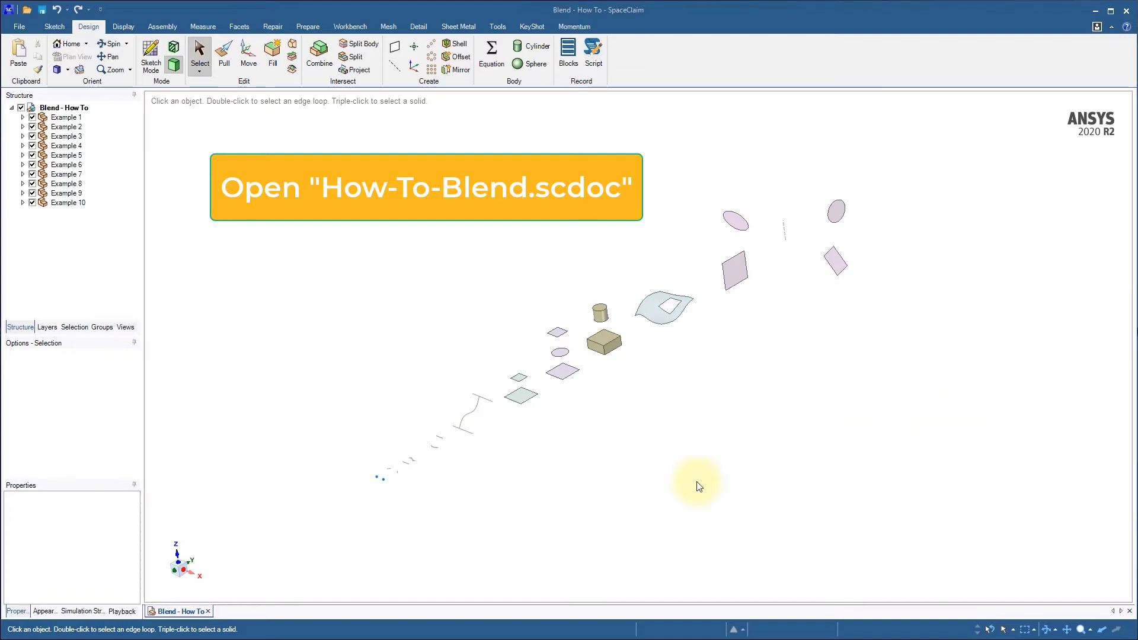
Zoom in on Example 1's two blue points and the sketch curves beside them
scroll(350, 498, up, 10)
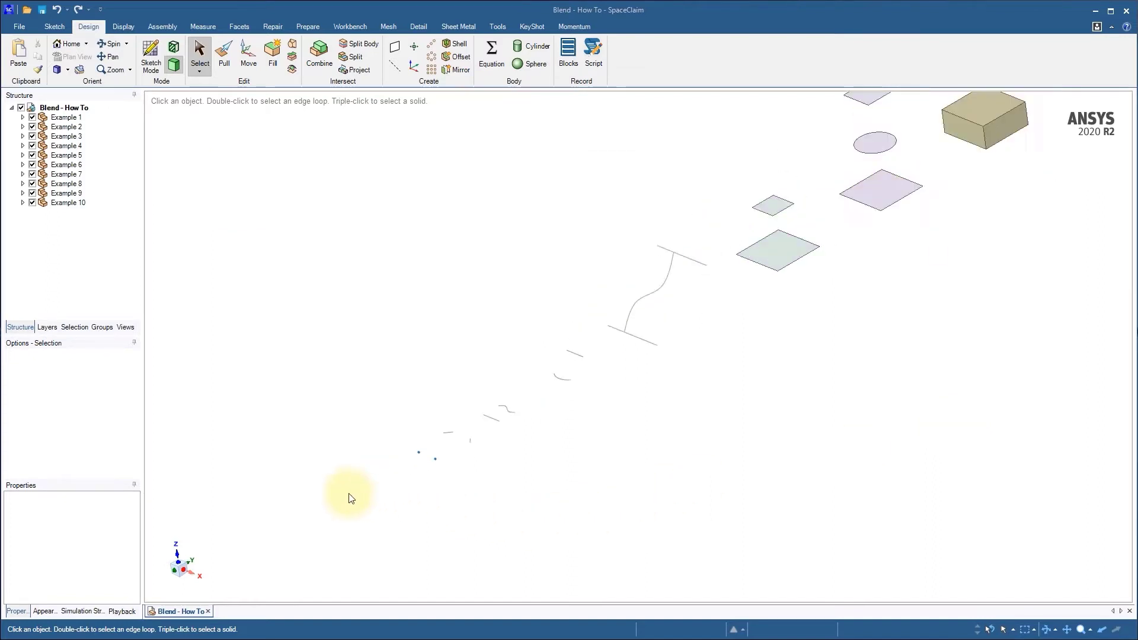
scroll(363, 486, up, 3)
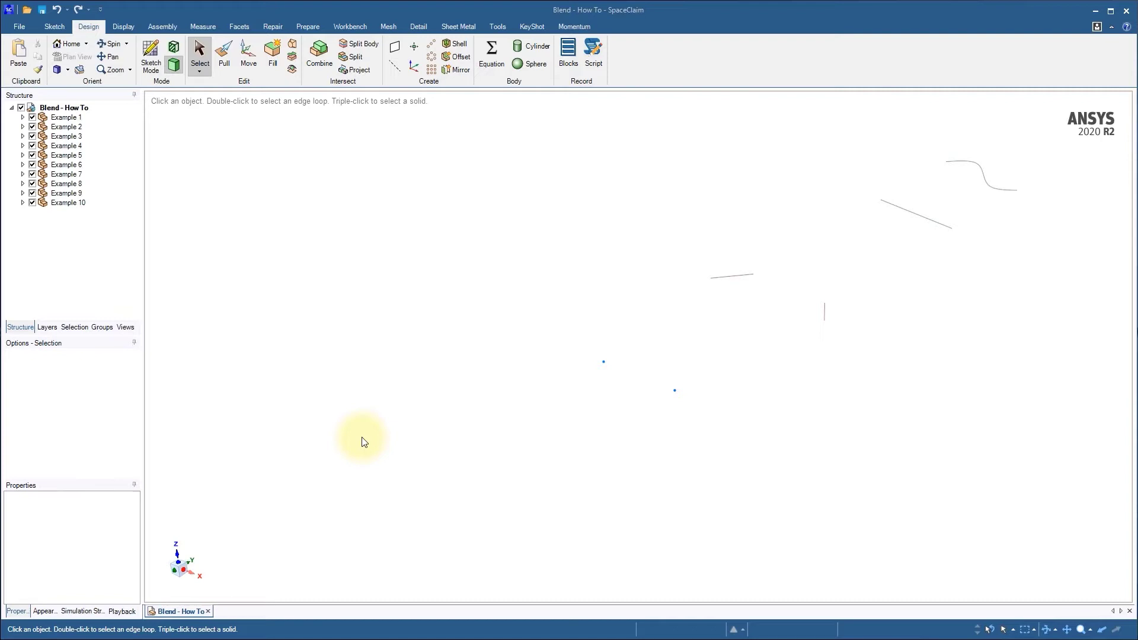
Blend Example 1's two blue points into a straight line curve
click(293, 43)
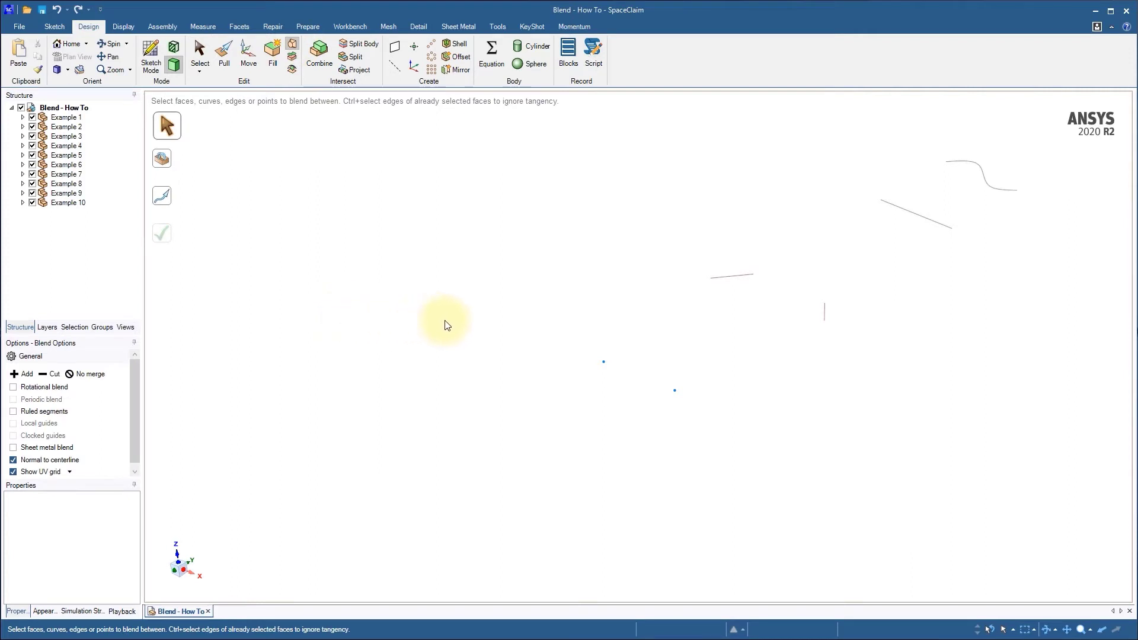
ctrl+click(604, 361)
ctrl+click(674, 390)
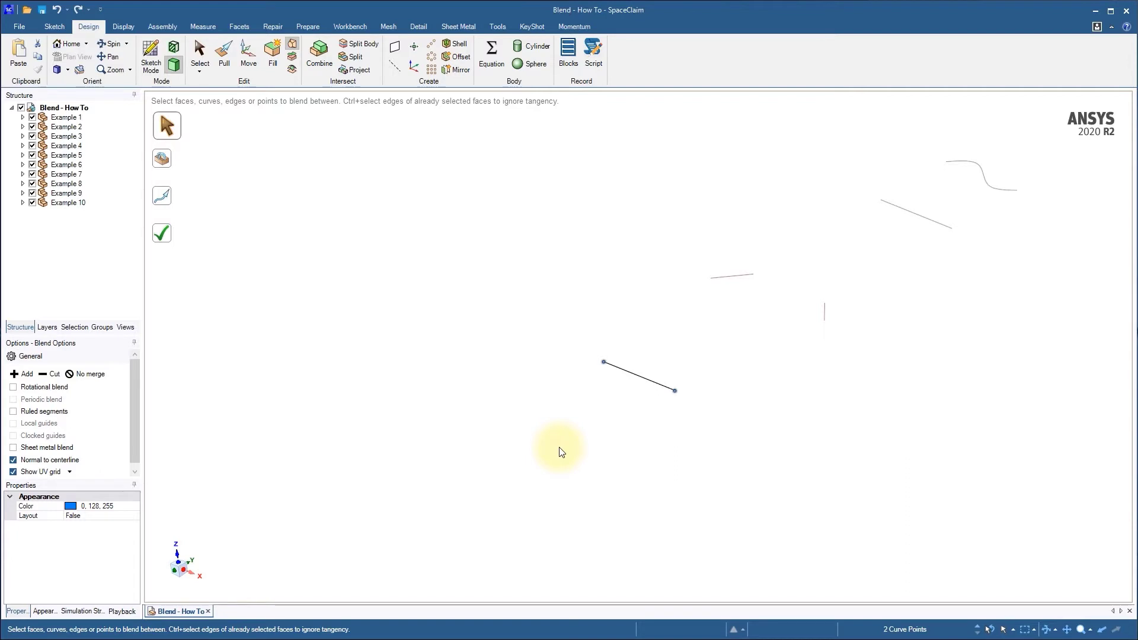
click(165, 235)
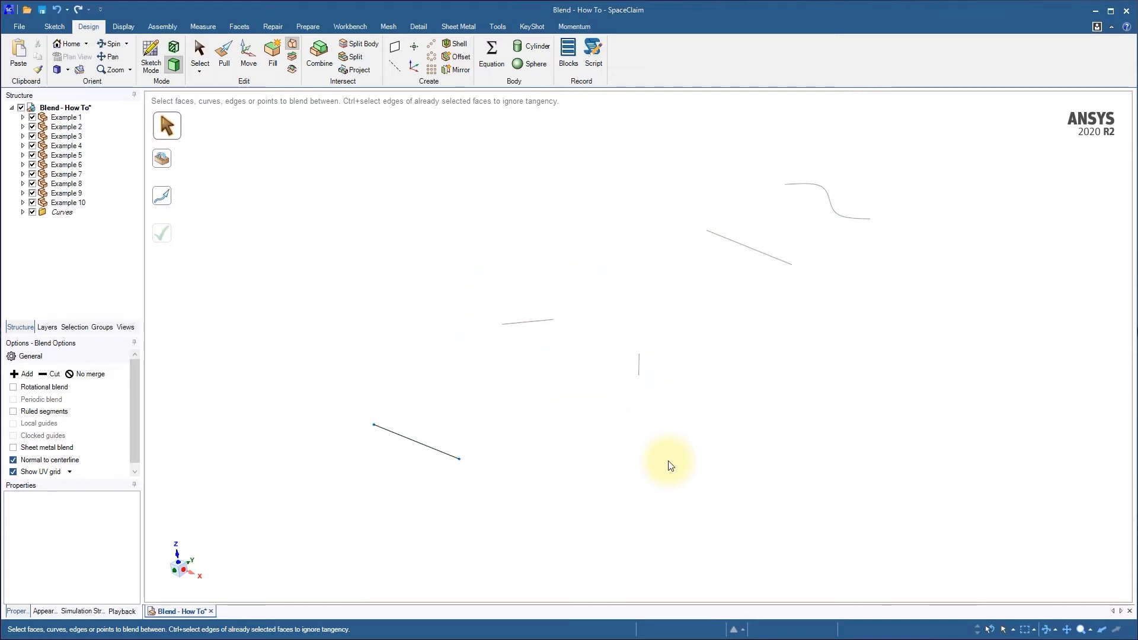
Pick the short line's endpoint and the vertical line's top endpoint as blend profiles
click(555, 320)
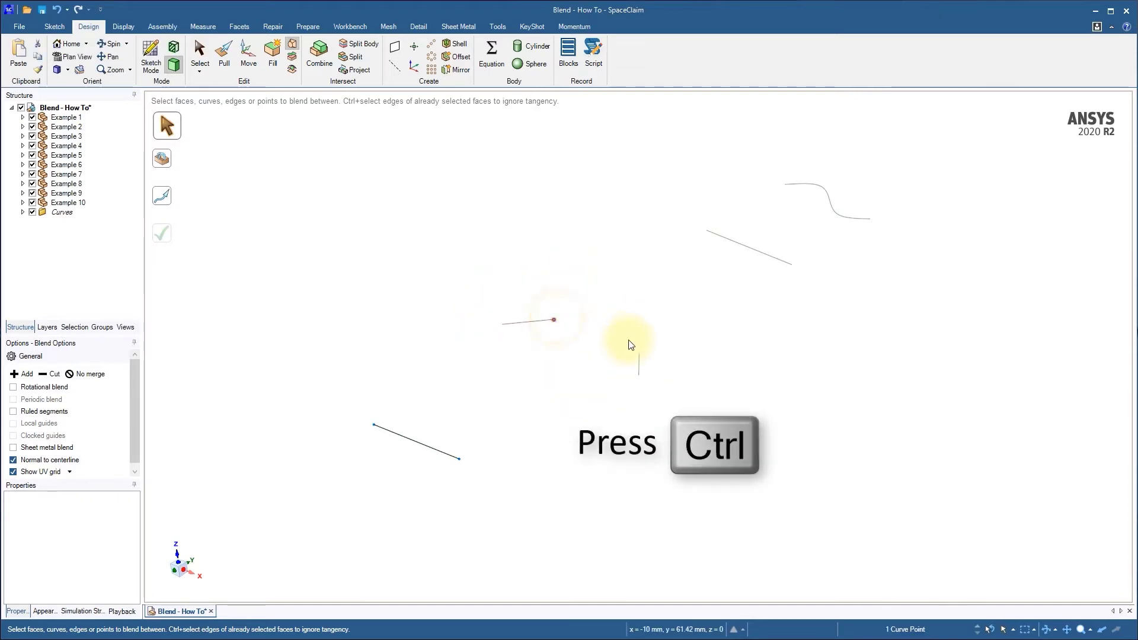
ctrl+click(639, 354)
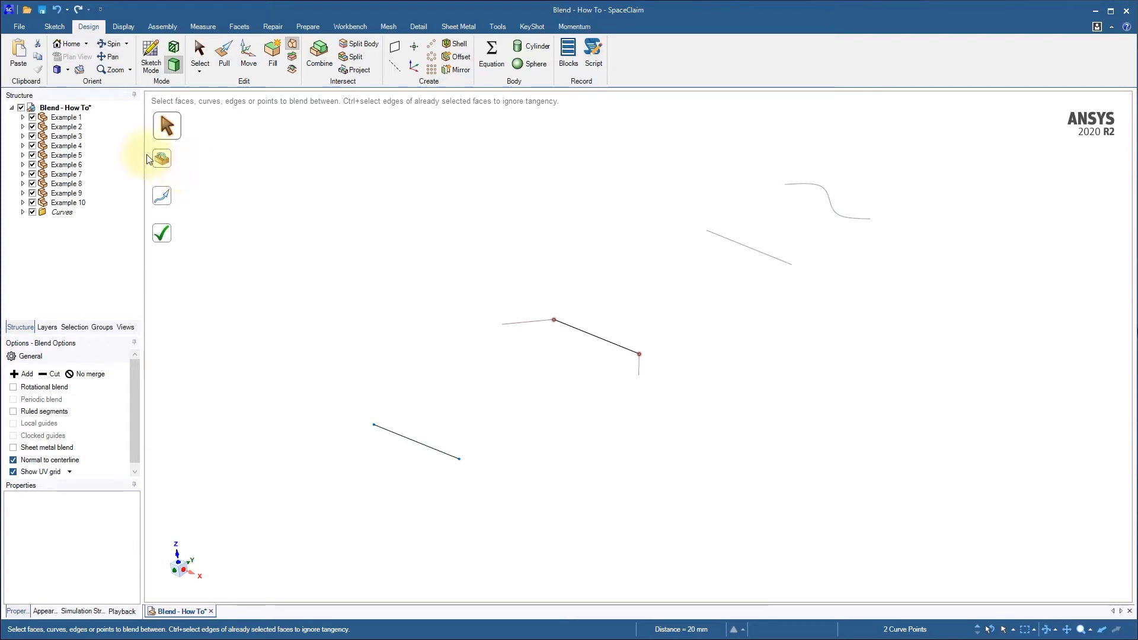
Make the blend curve tangent to both the short line and the vertical line, then apply it
click(163, 164)
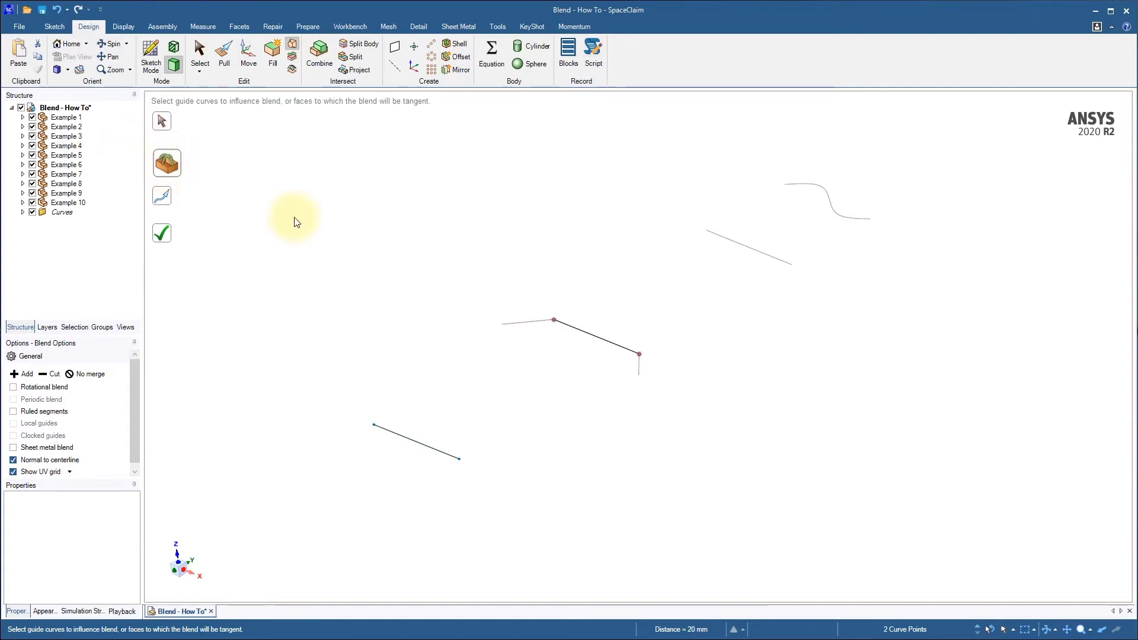
click(532, 326)
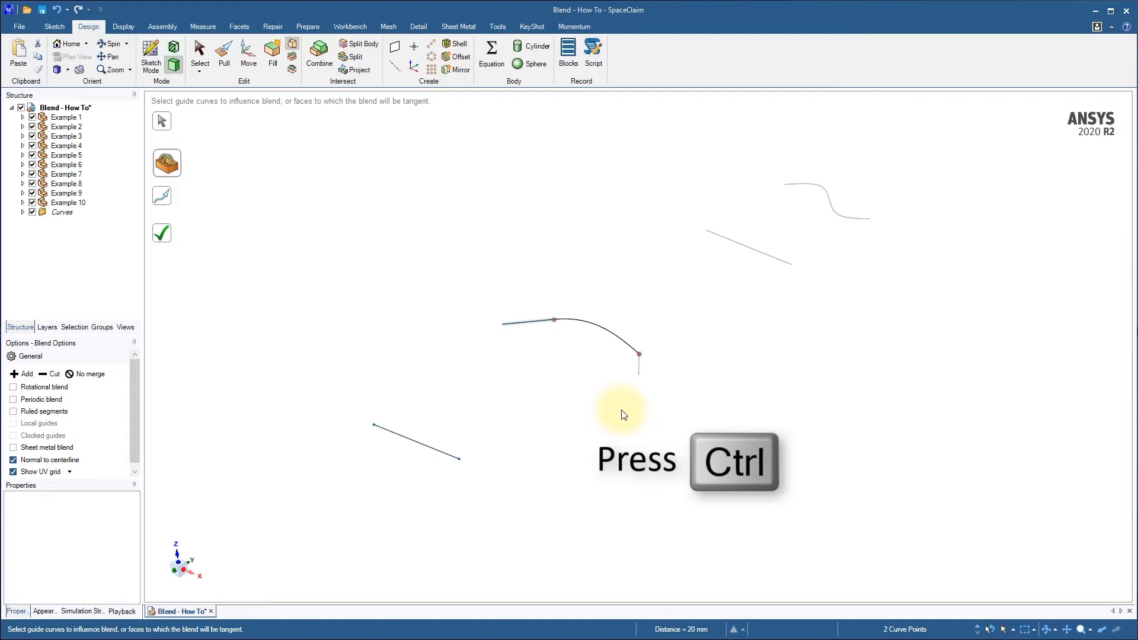
ctrl+click(637, 367)
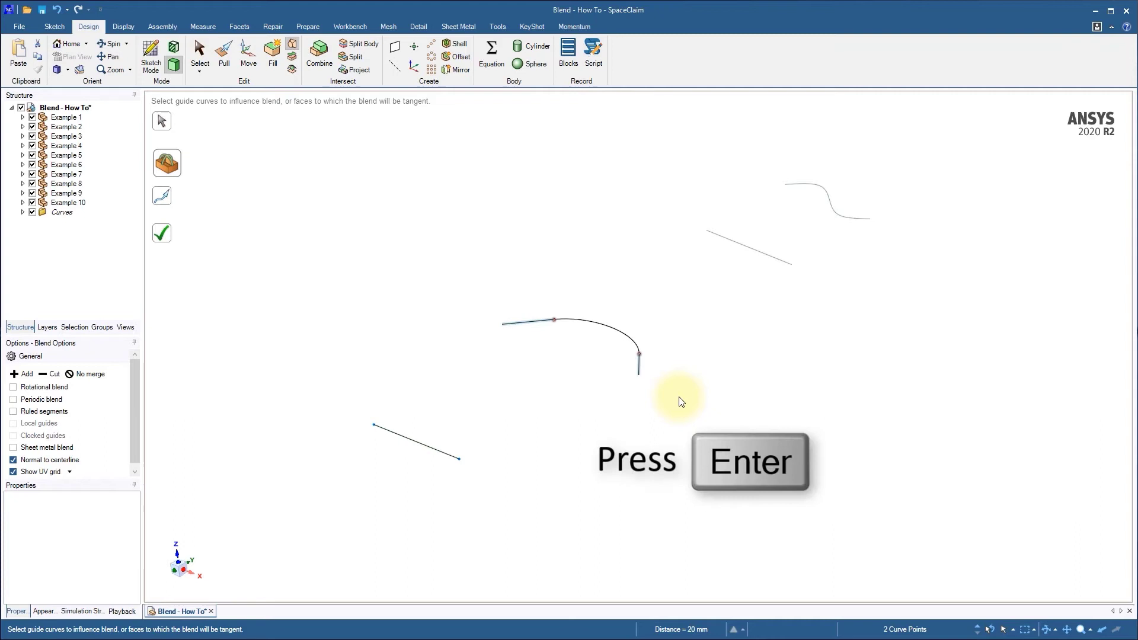
key(Return)
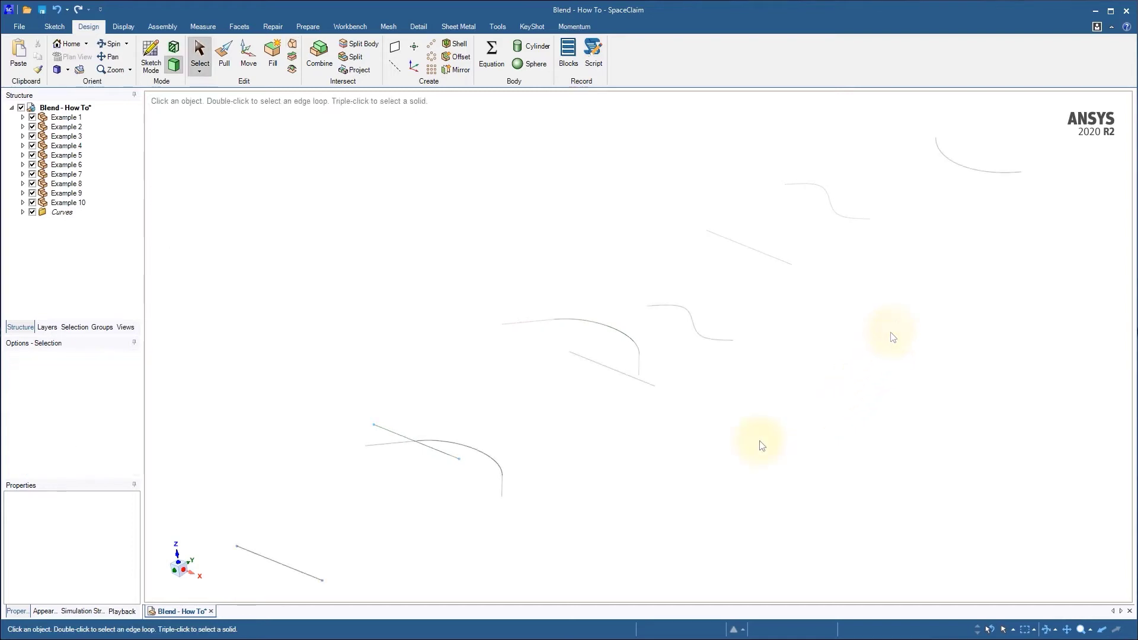
Blend a surface between the straight line and the S-shaped curve
ctrl+click(639, 378)
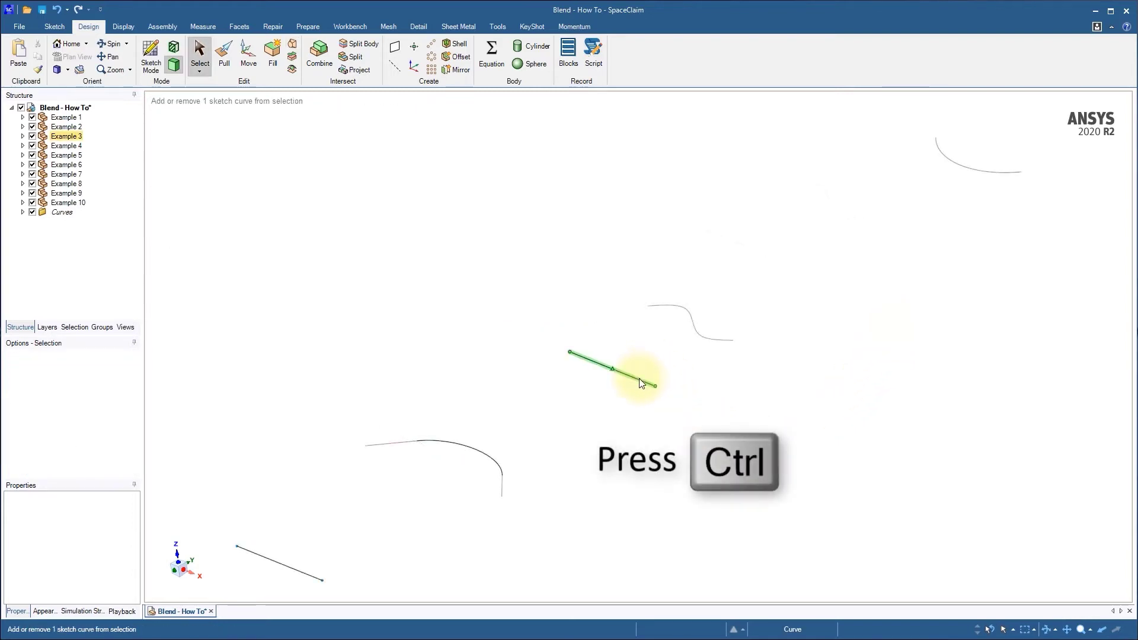
ctrl+click(693, 336)
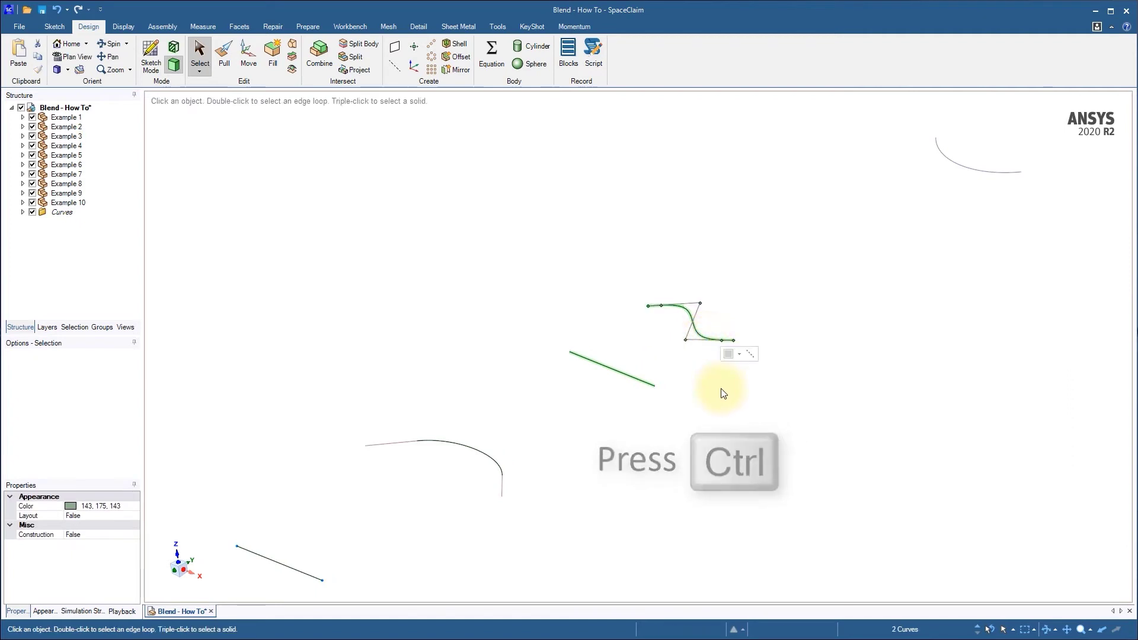
click(293, 43)
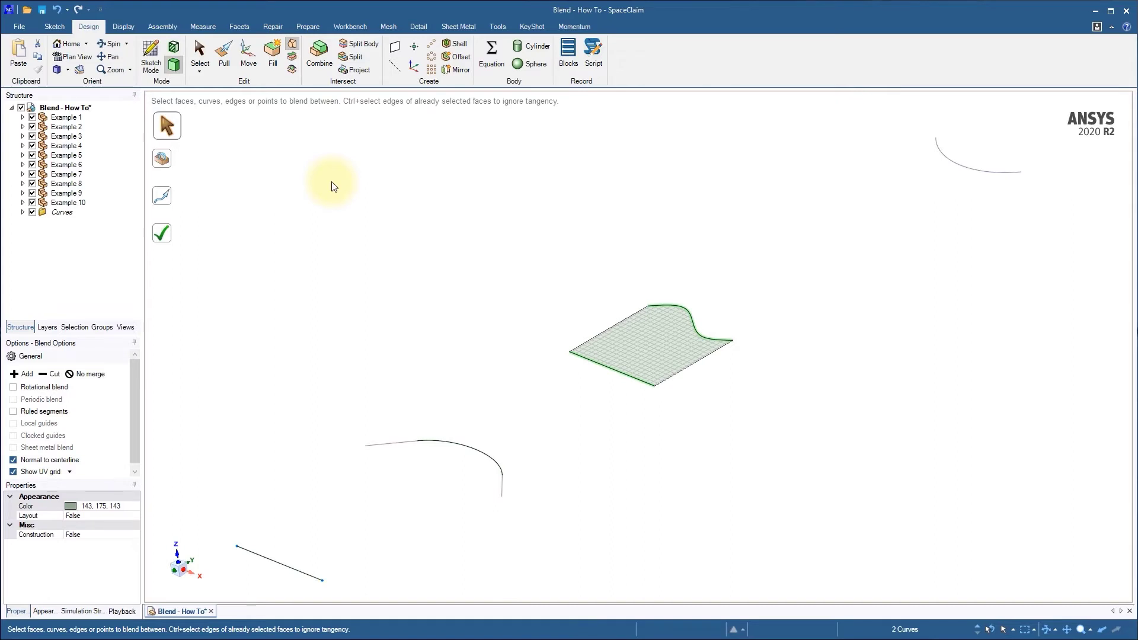
key(Return)
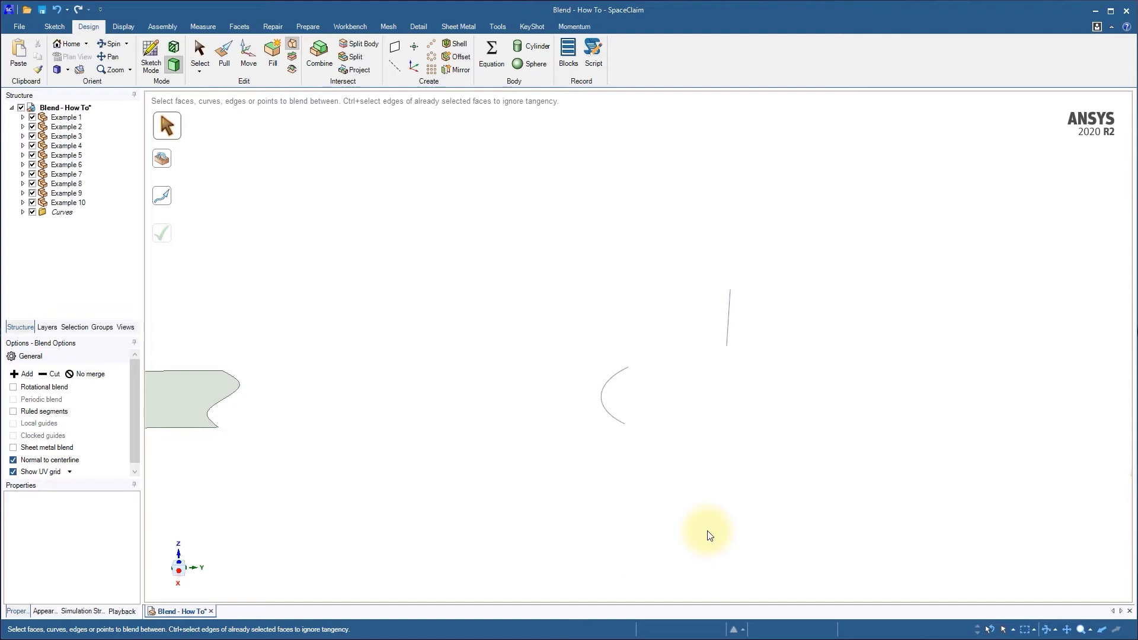
Create a surface blended from the arc to the straight line
click(610, 414)
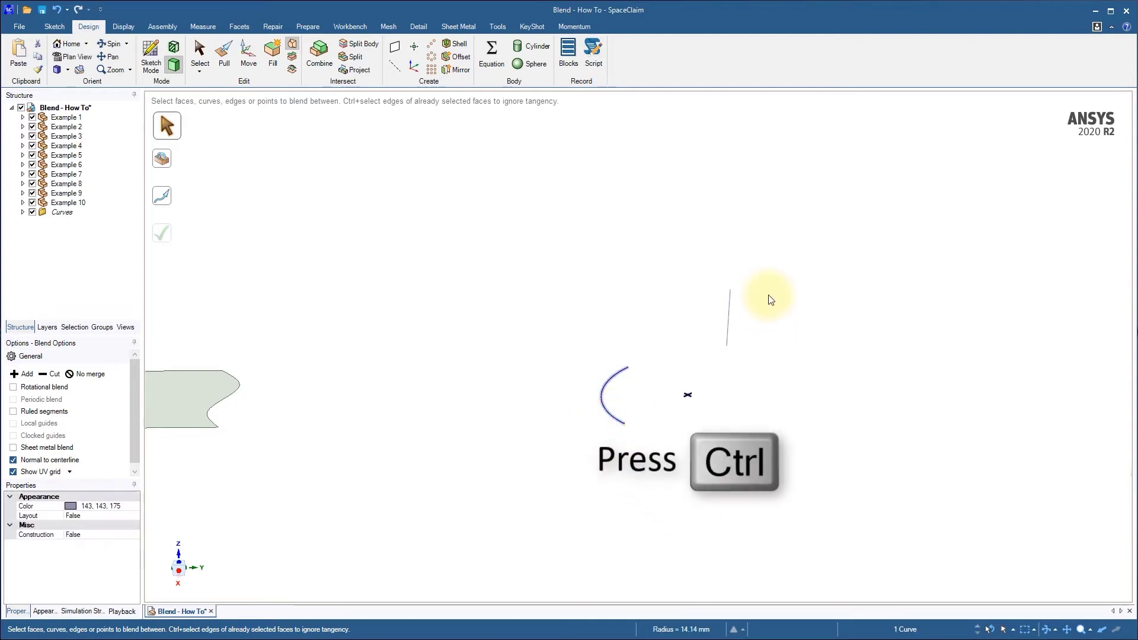
ctrl+click(729, 318)
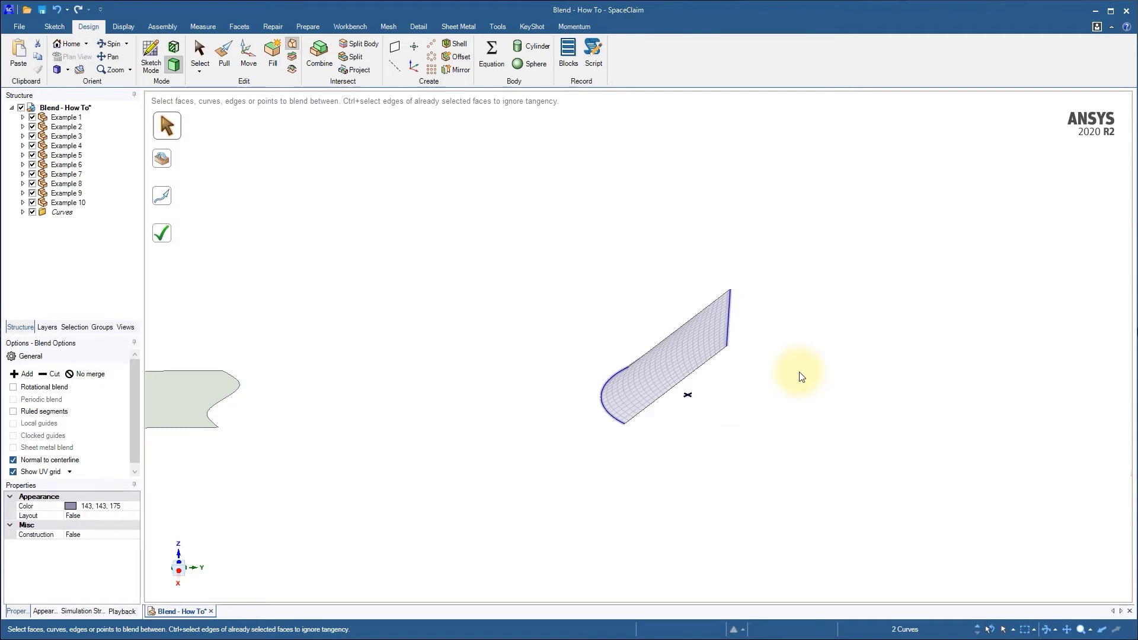
key(Escape)
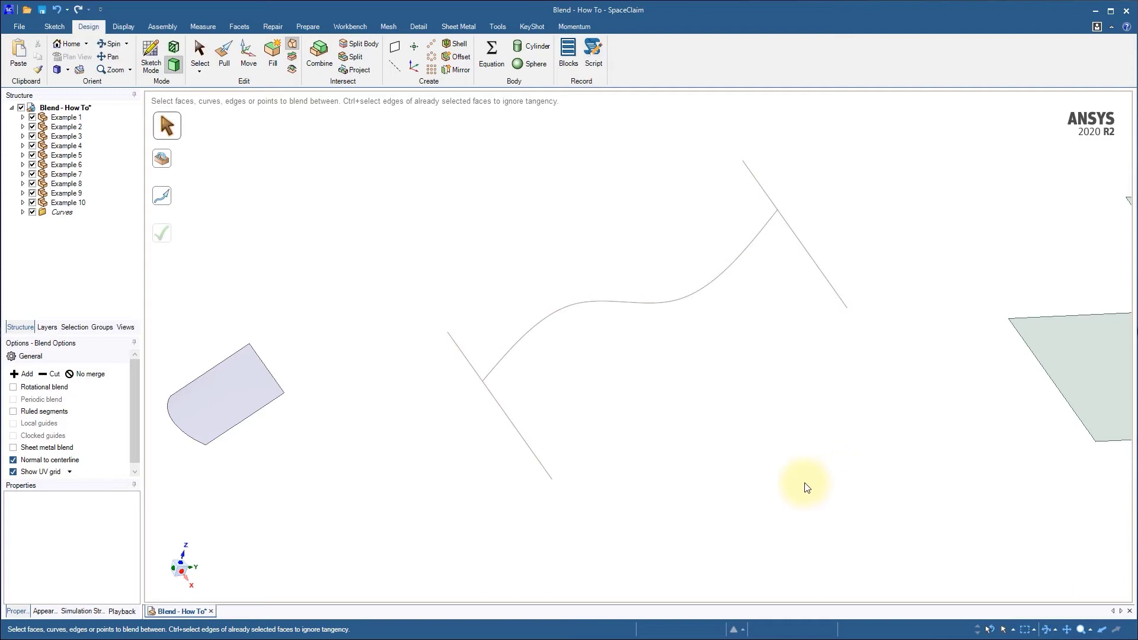
Blend a surface between the lower-left and upper-right lines, guided by the S-curve
click(540, 461)
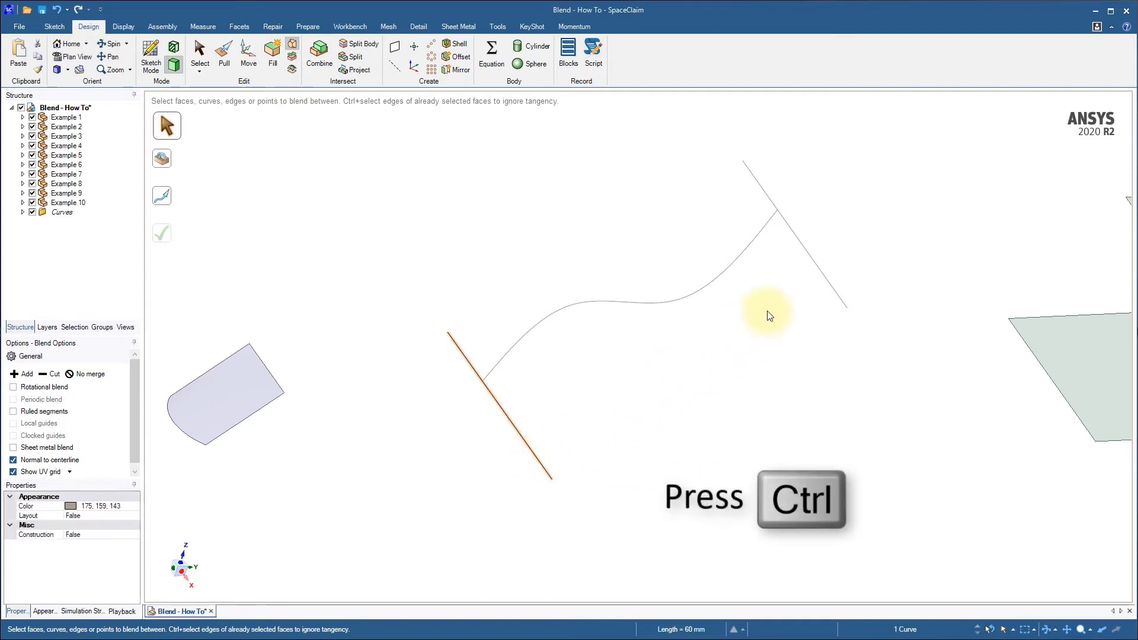
ctrl+click(829, 288)
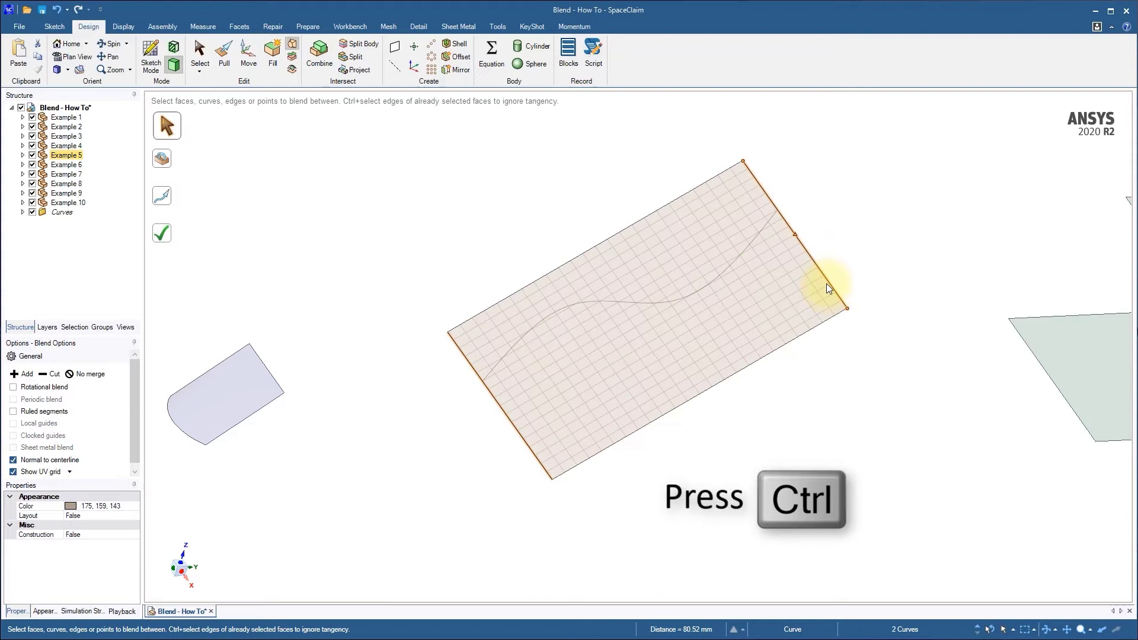
click(162, 158)
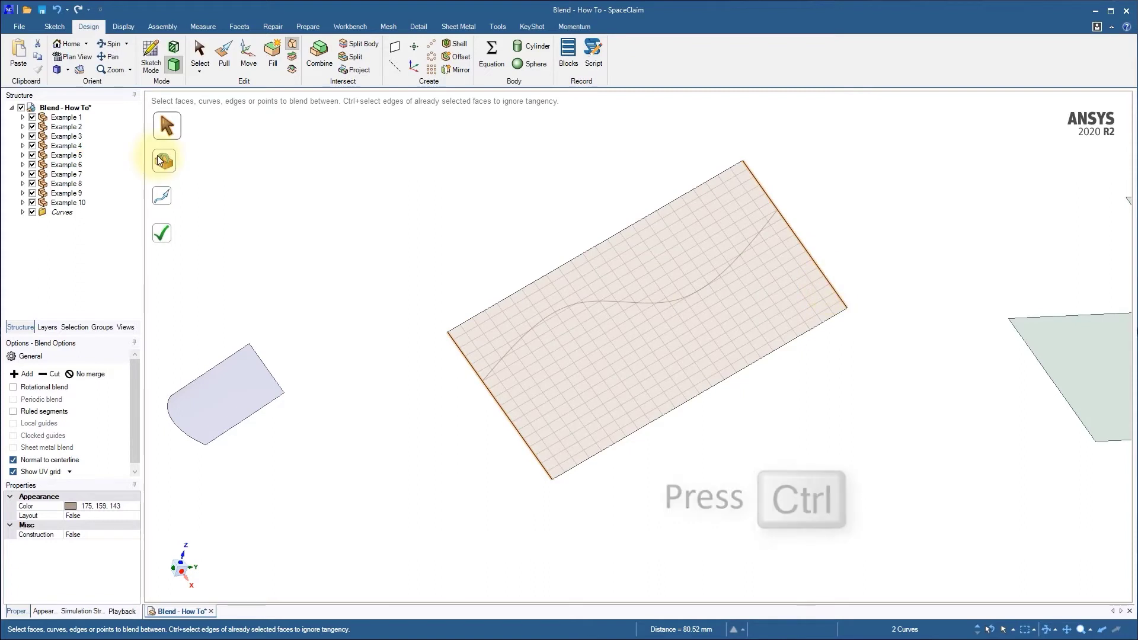
click(603, 304)
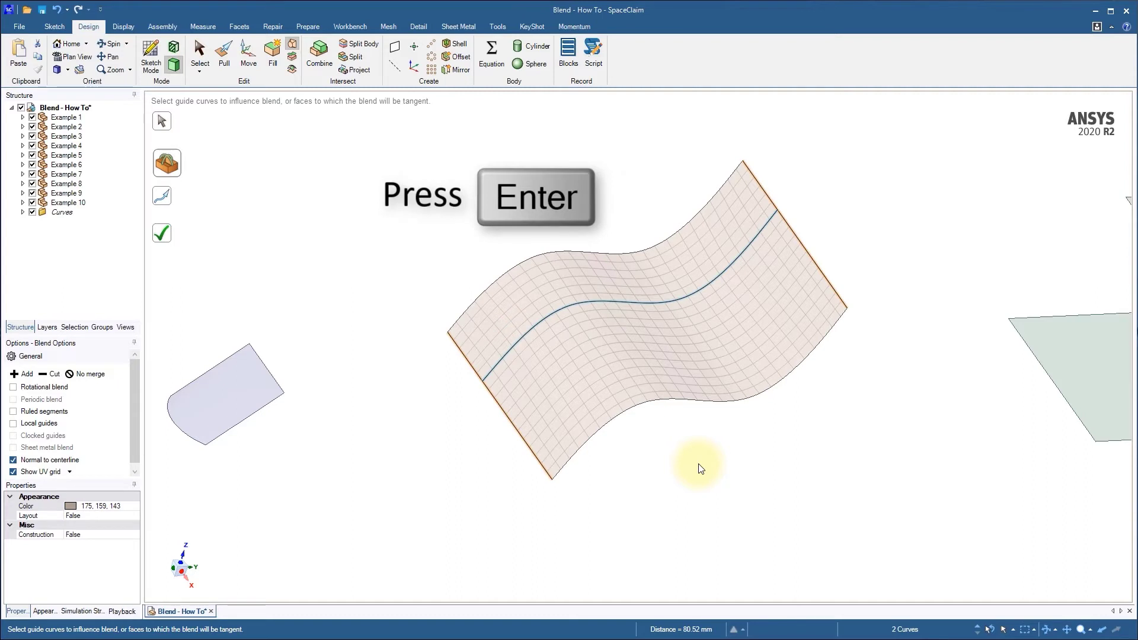
key(Return)
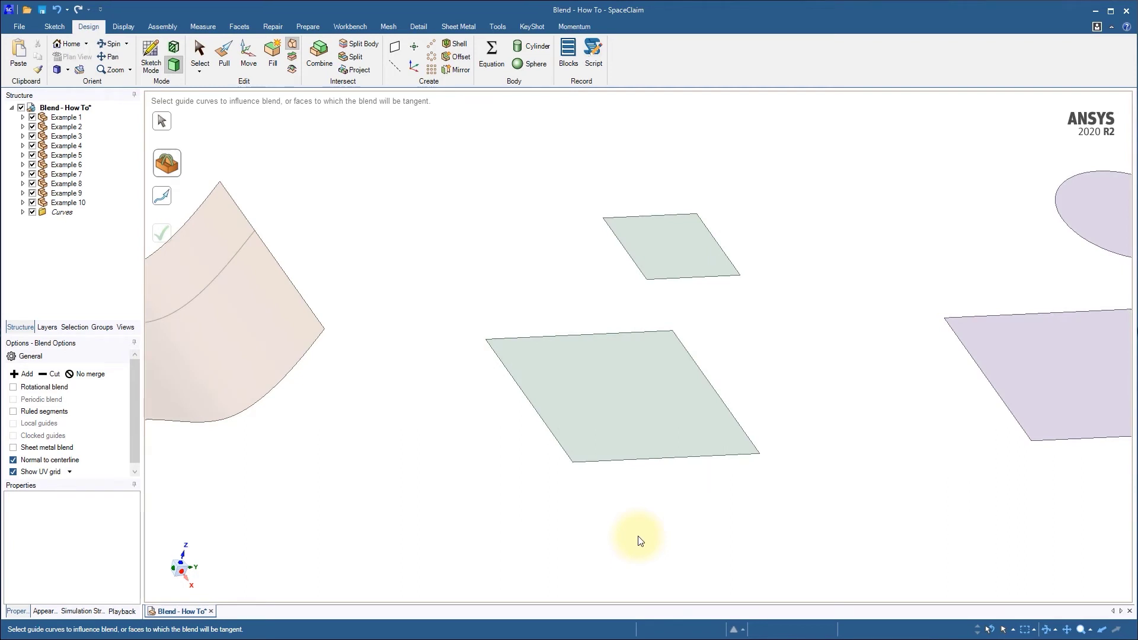
Blend the large lower face to the upper face as a solid tapered body
key(Tab)
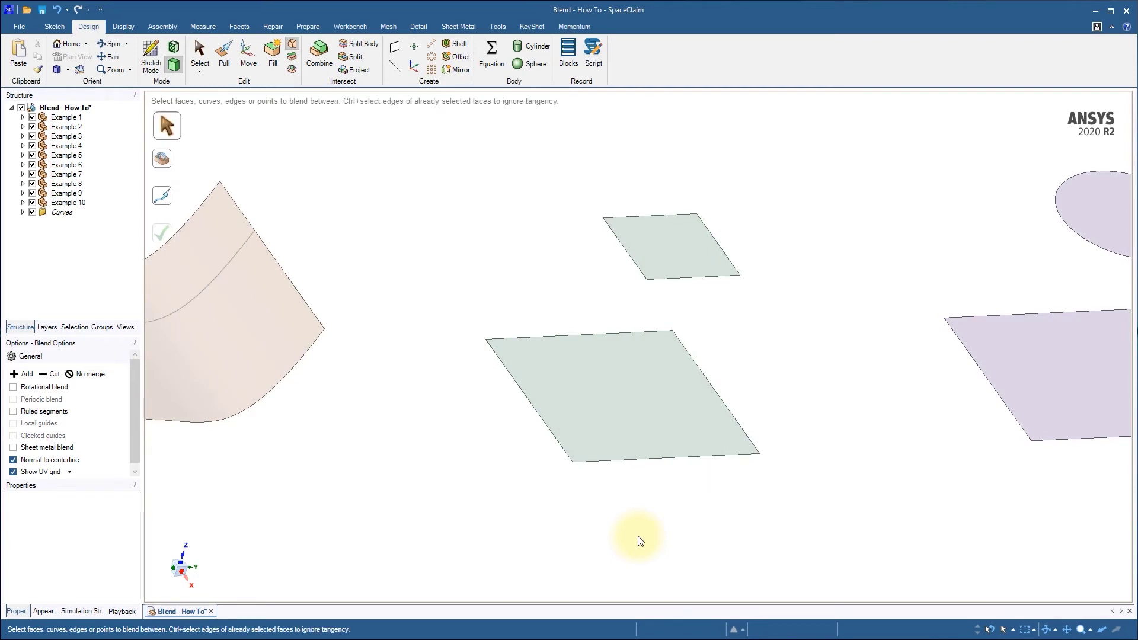
click(636, 378)
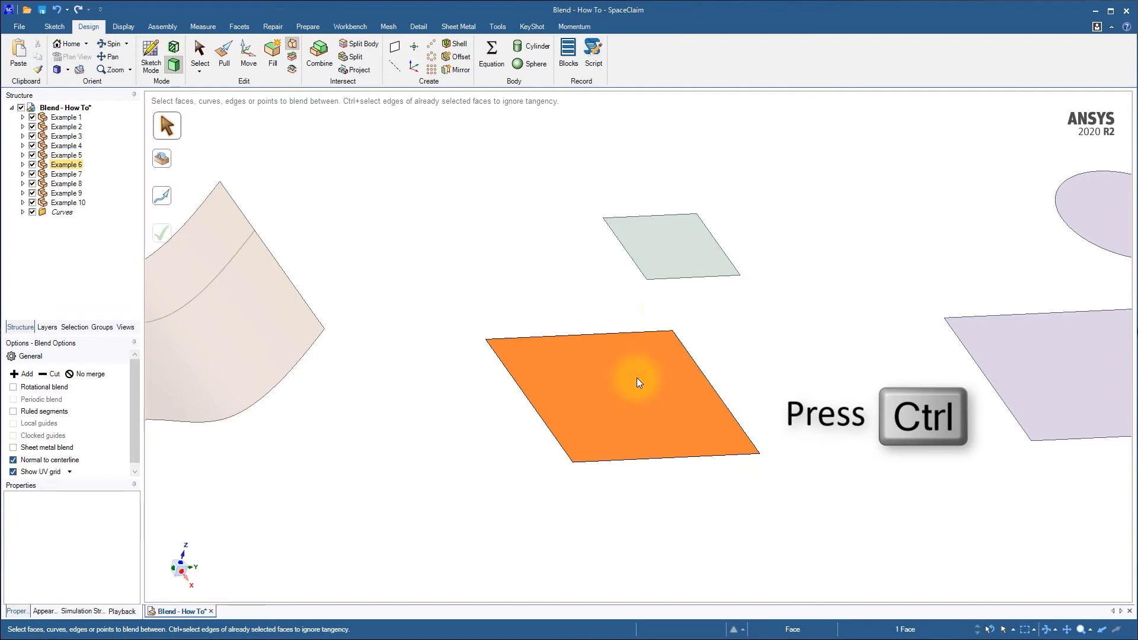
ctrl+click(680, 272)
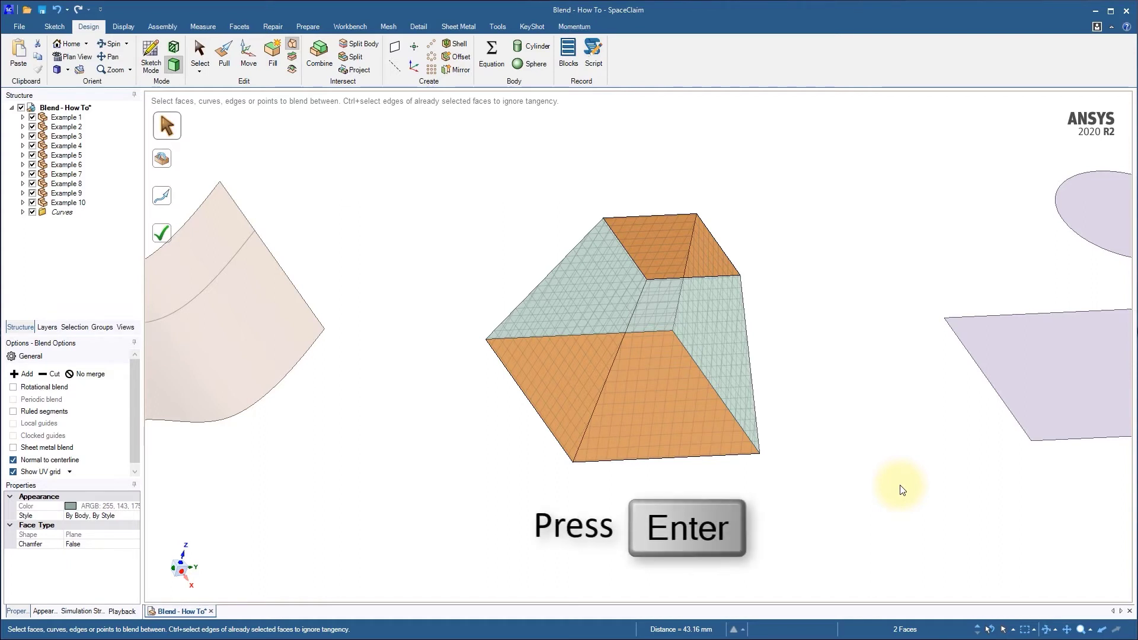
key(Return)
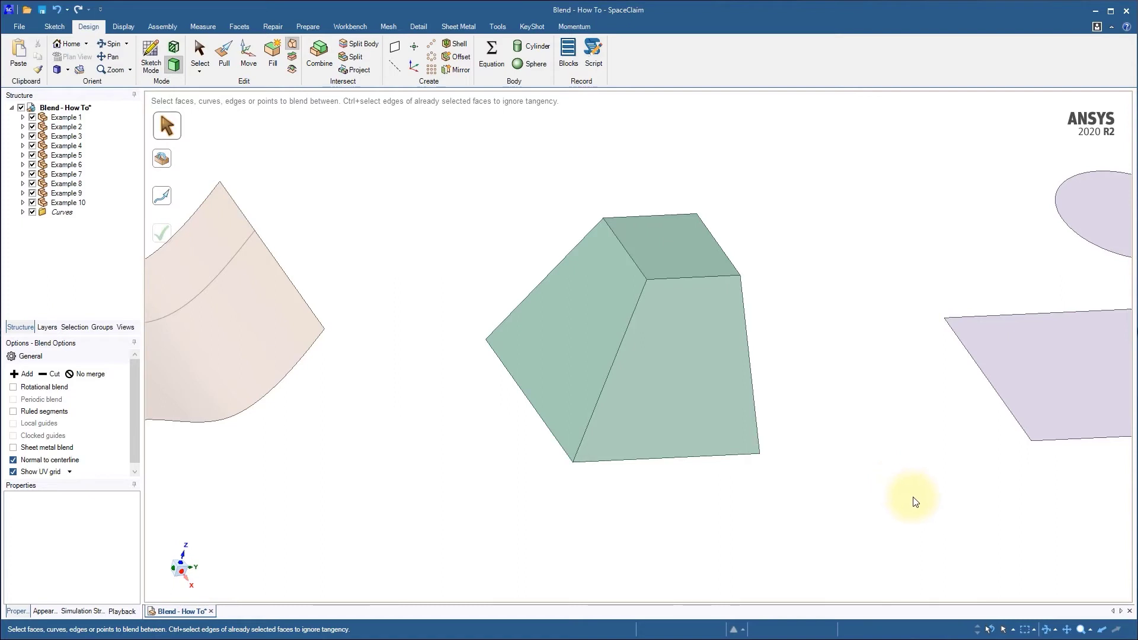
Select Example 7's bottom square, ellipse and top square as blend profiles
shift+middle_drag(1041, 528, 917, 537)
click(600, 501)
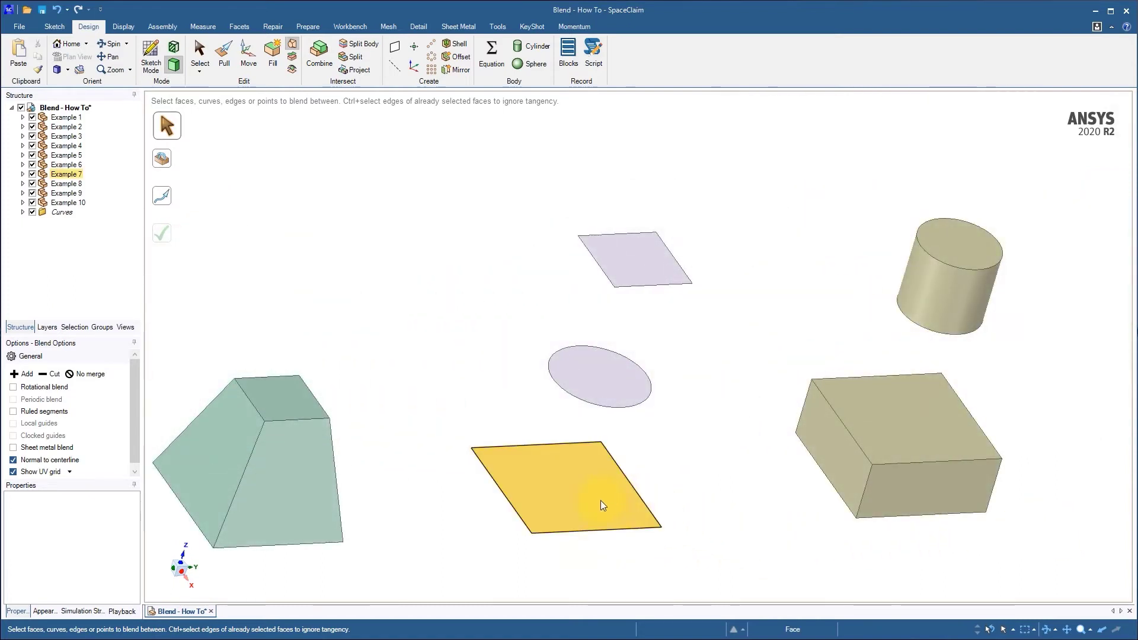
ctrl+click(623, 384)
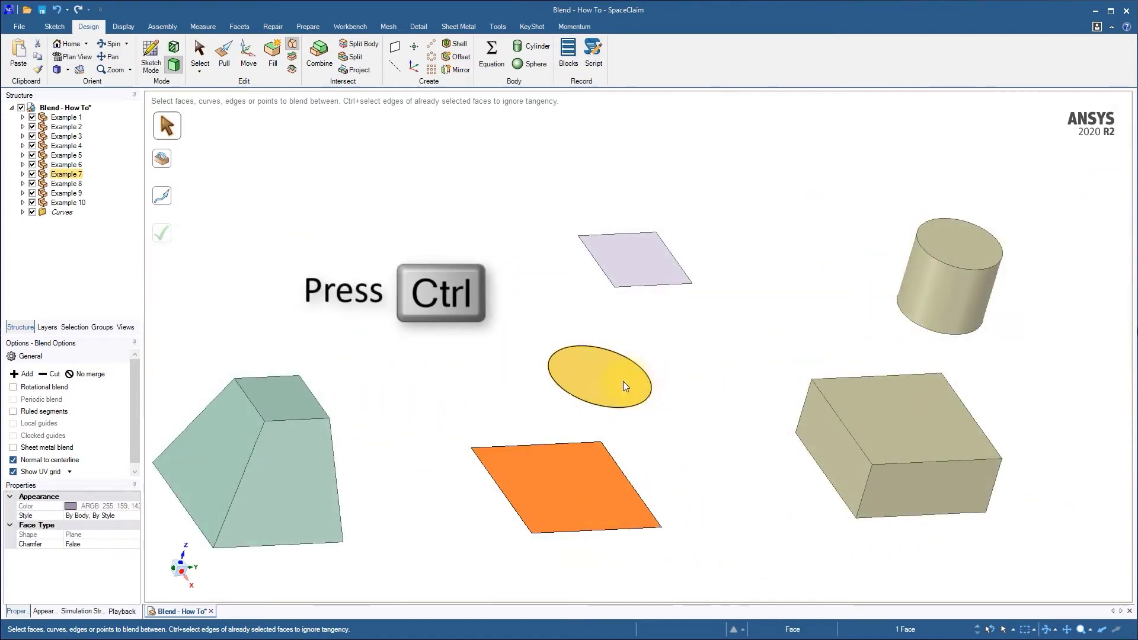
ctrl+click(638, 269)
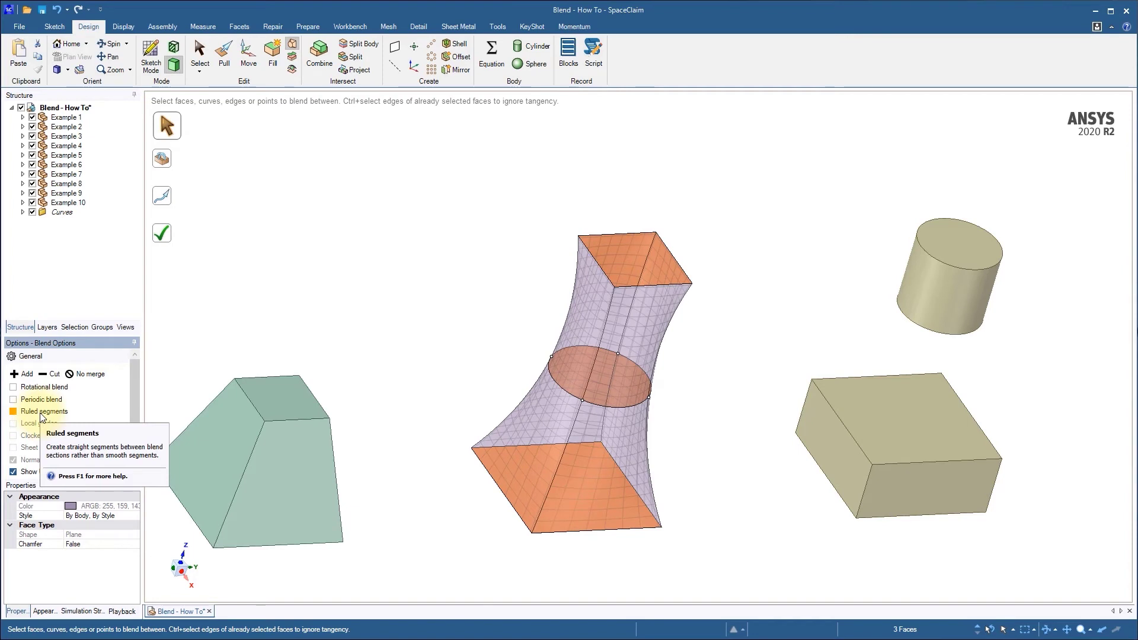
Preview Ruled segments, turn it back off, and commit the square-ellipse-square blend as a smooth solid
click(40, 413)
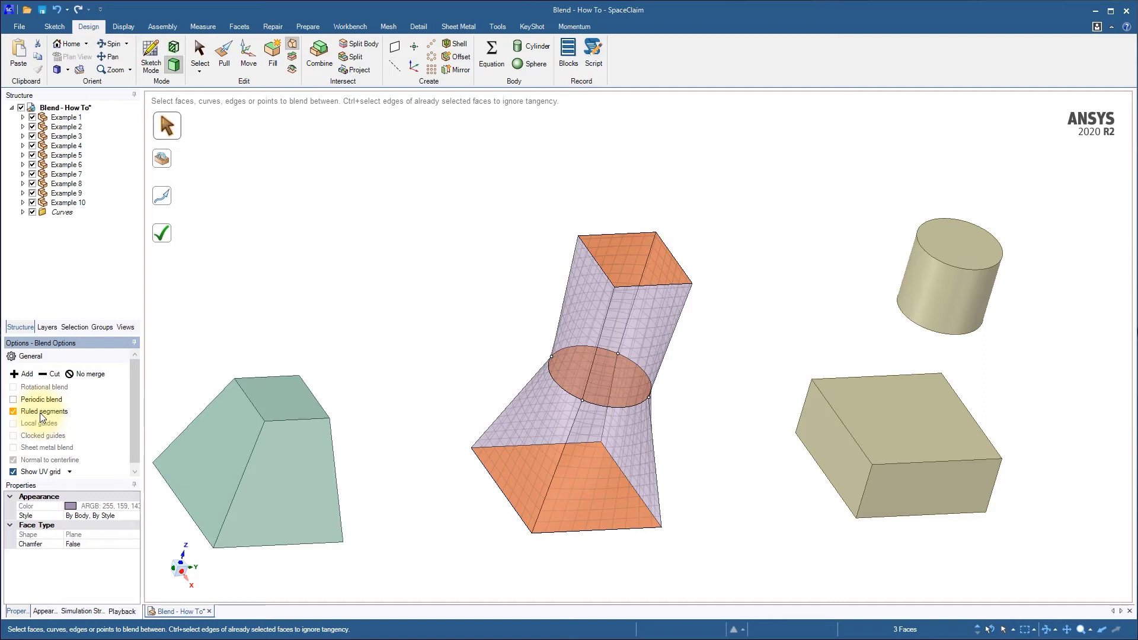
click(40, 414)
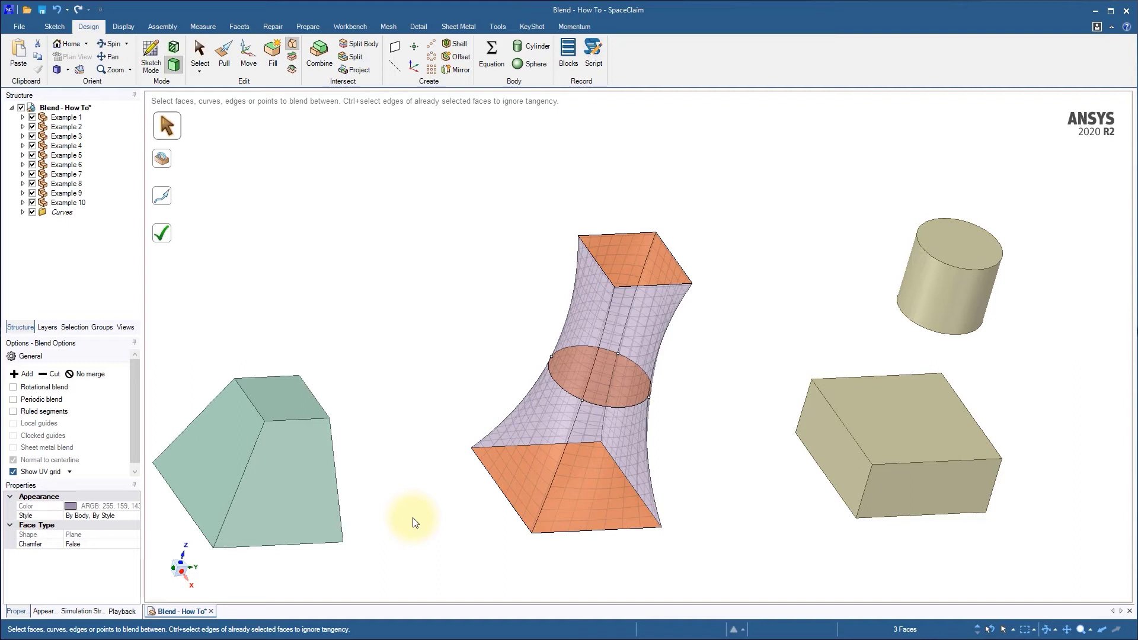
key(Return)
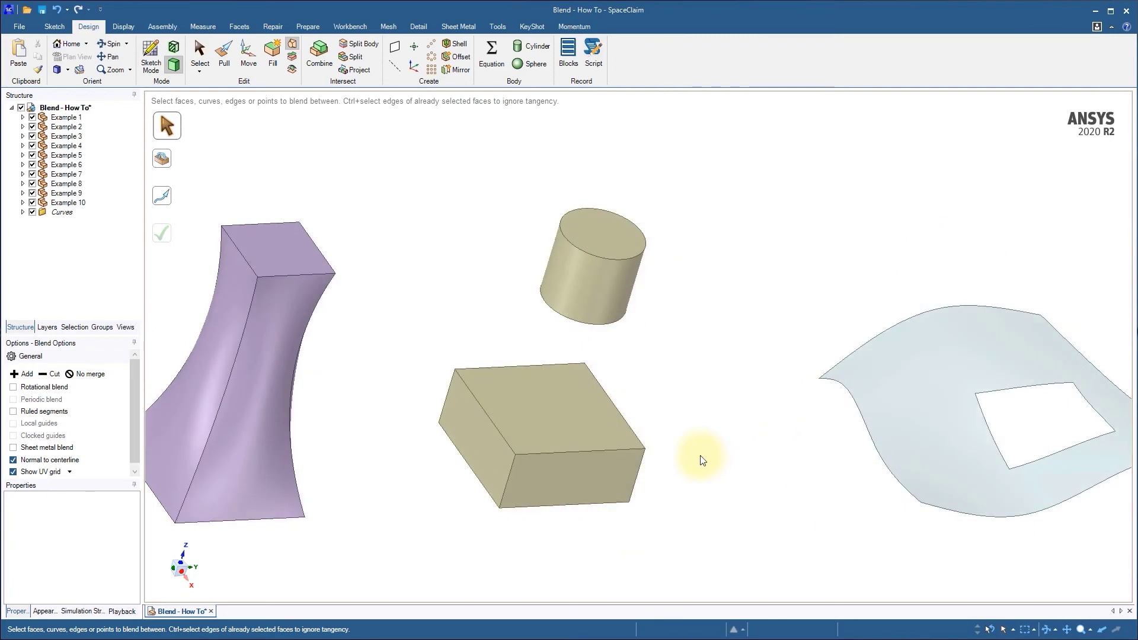
Blend the box's top face to the cylinder's end face, merging the two solids into one
click(595, 441)
mouse_move(723, 457)
middle_down()
mouse_move(794, 482)
mouse_move(792, 364)
middle_up()
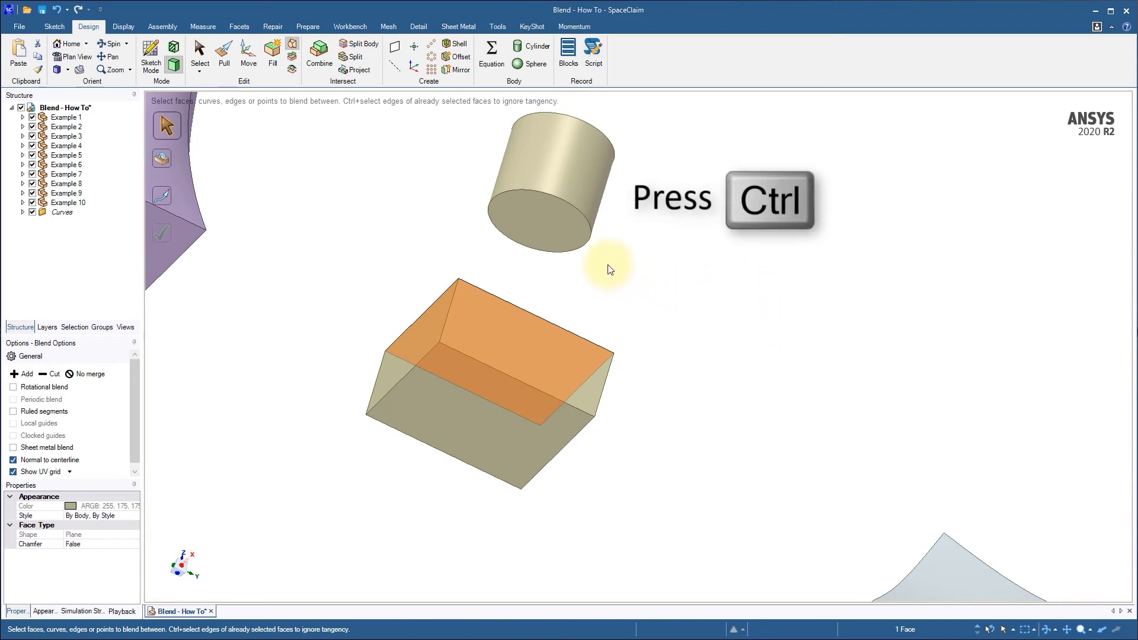
ctrl+click(569, 235)
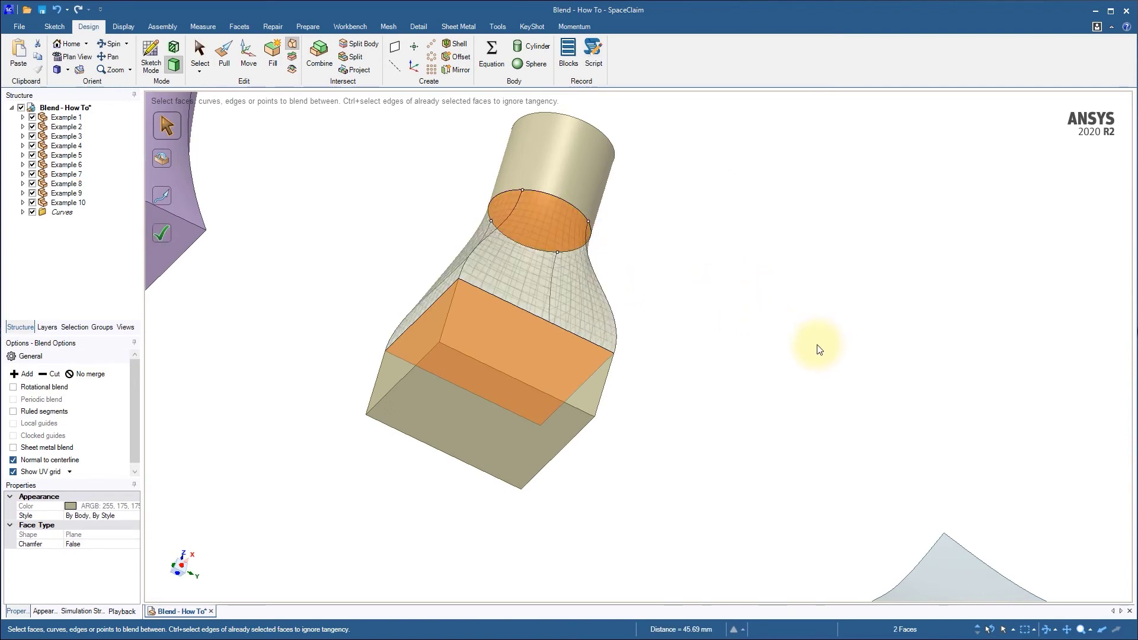
middle_drag(816, 348, 792, 440)
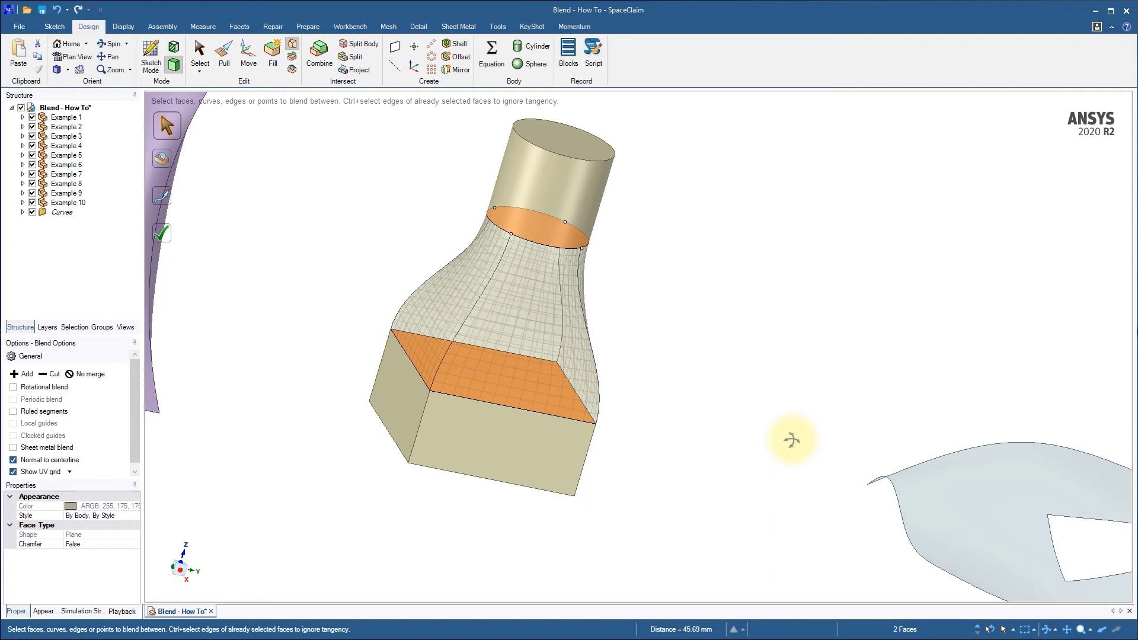
key(Return)
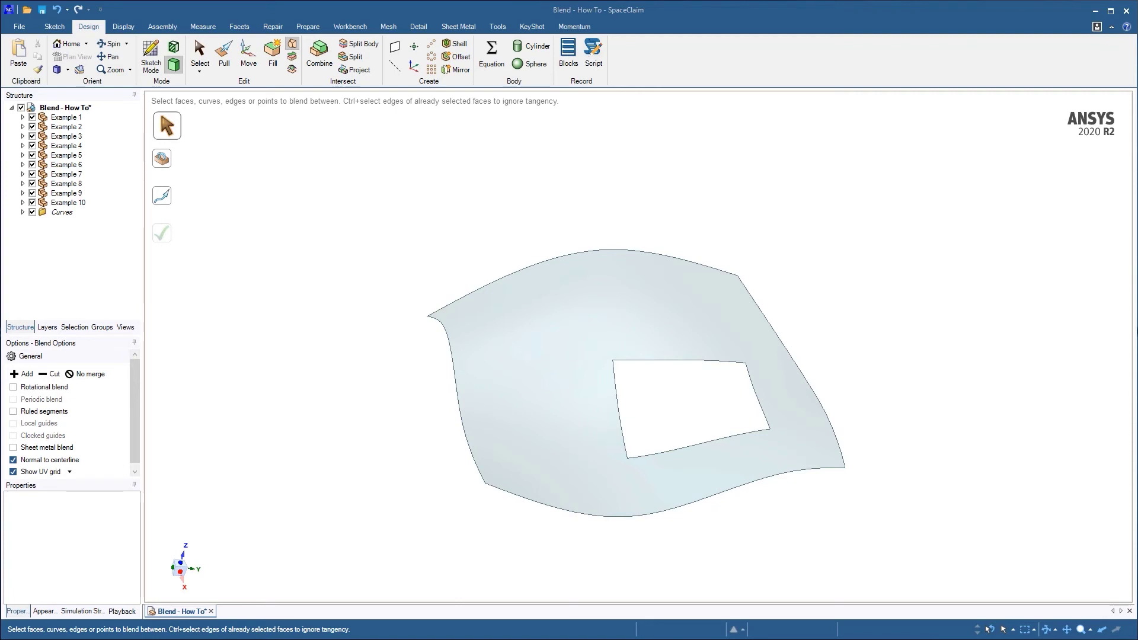
Patch the hole by blending its bottom and top edges, with the side edges as guide curves
click(716, 439)
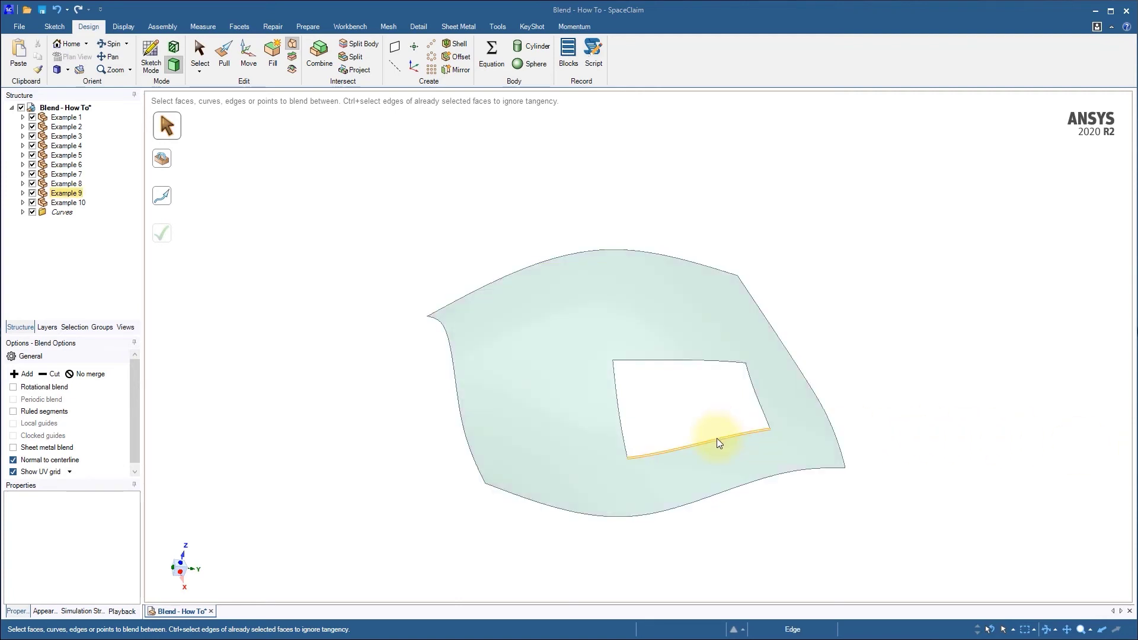
click(691, 360)
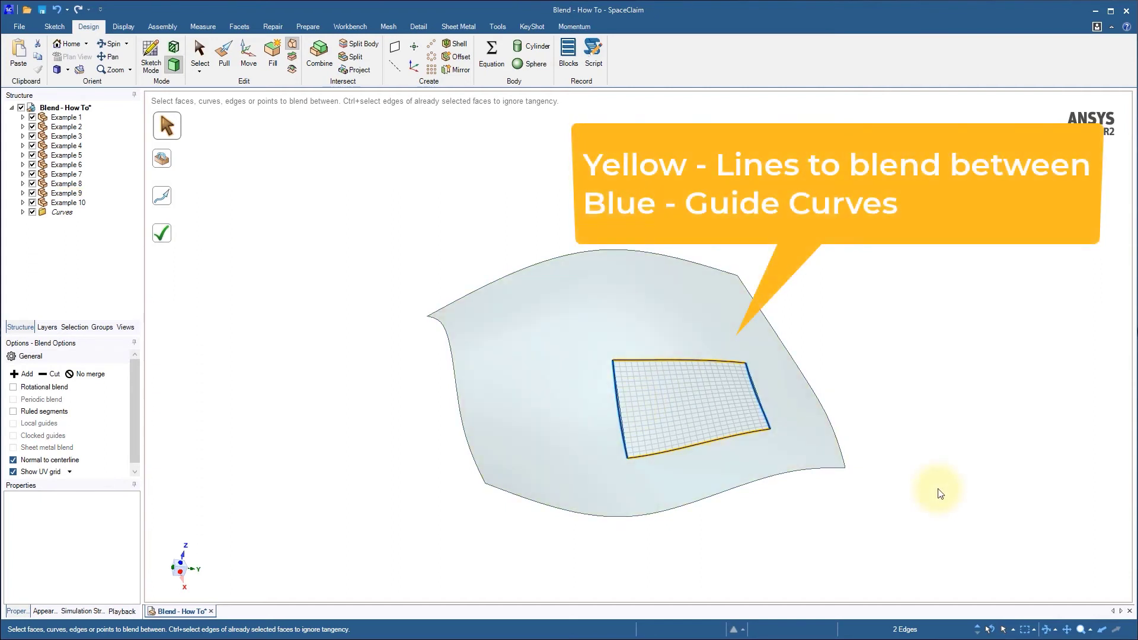
mouse_move(940, 493)
middle_down()
mouse_move(954, 487)
mouse_move(933, 489)
middle_up()
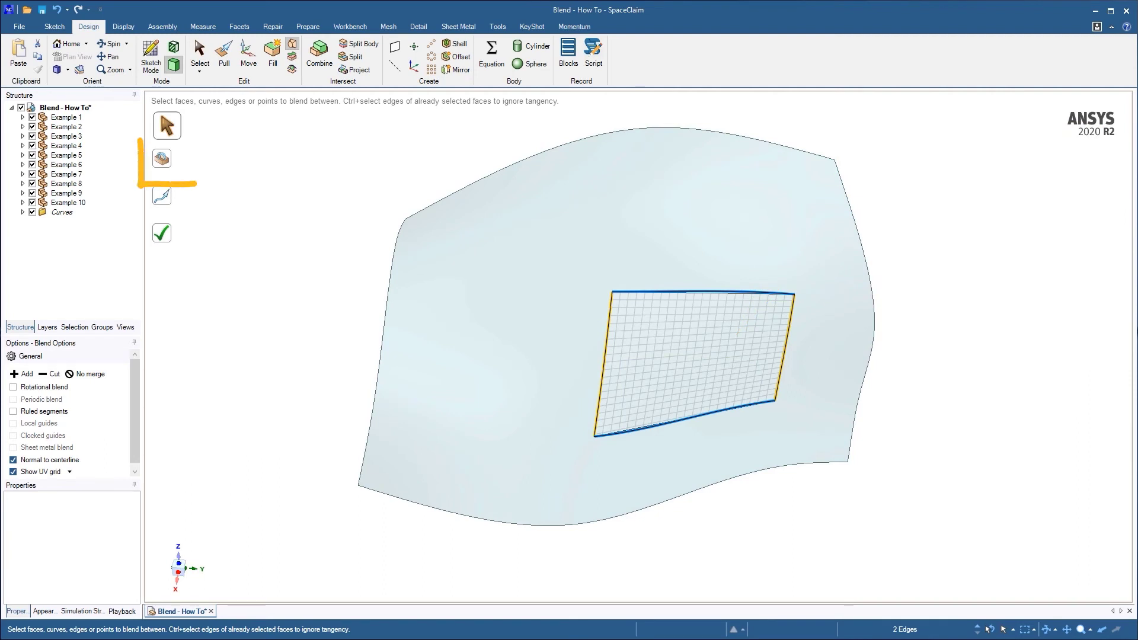
click(166, 162)
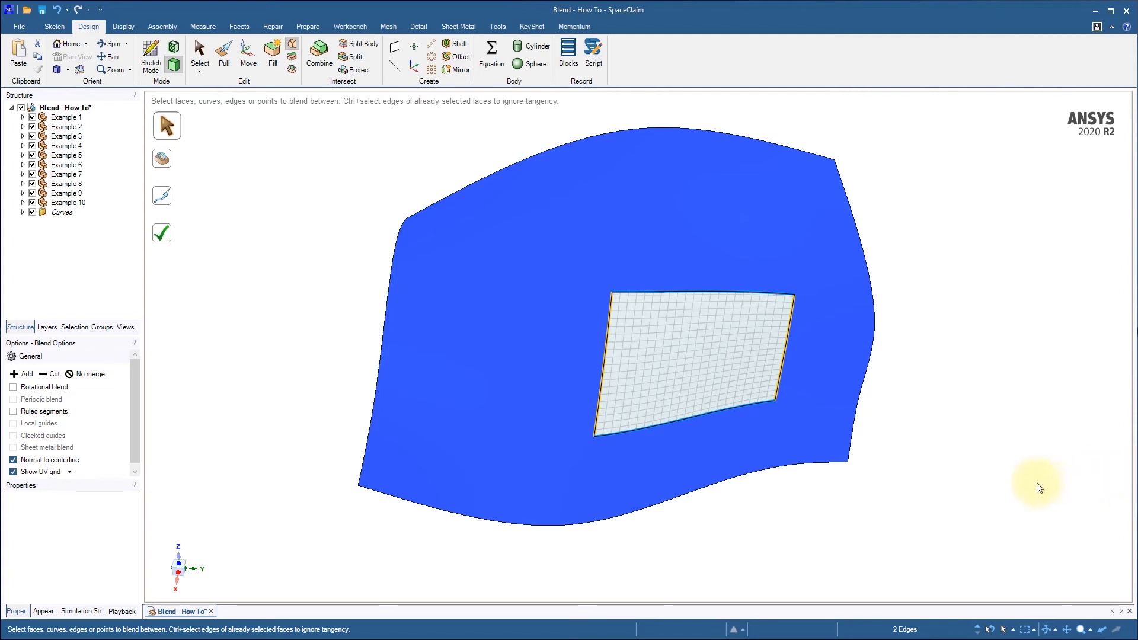
key(Return)
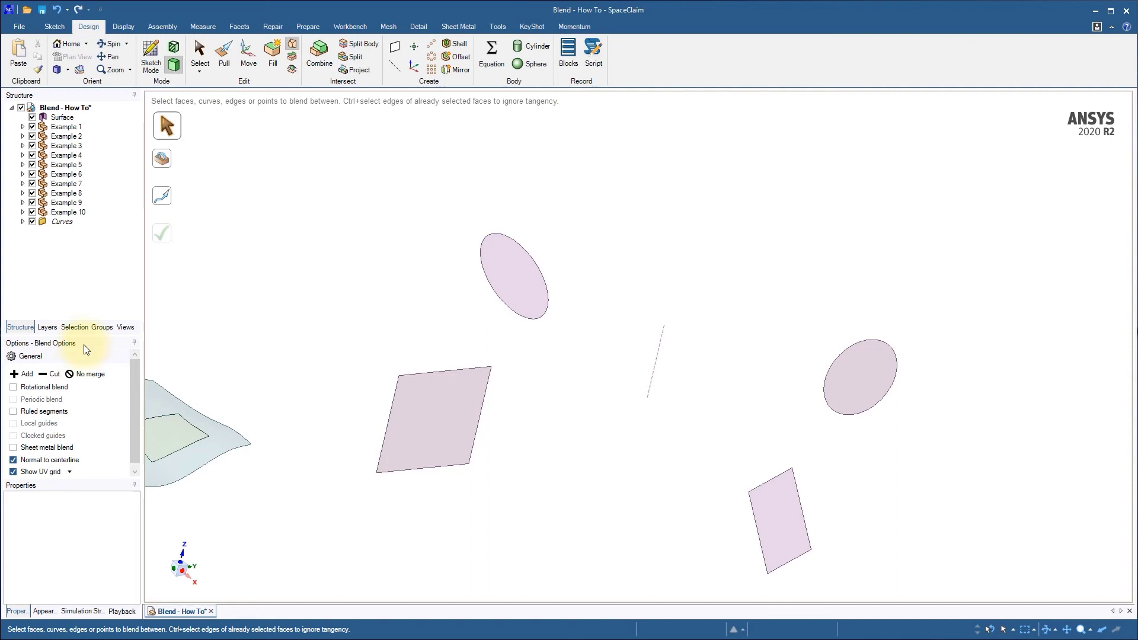
click(13, 387)
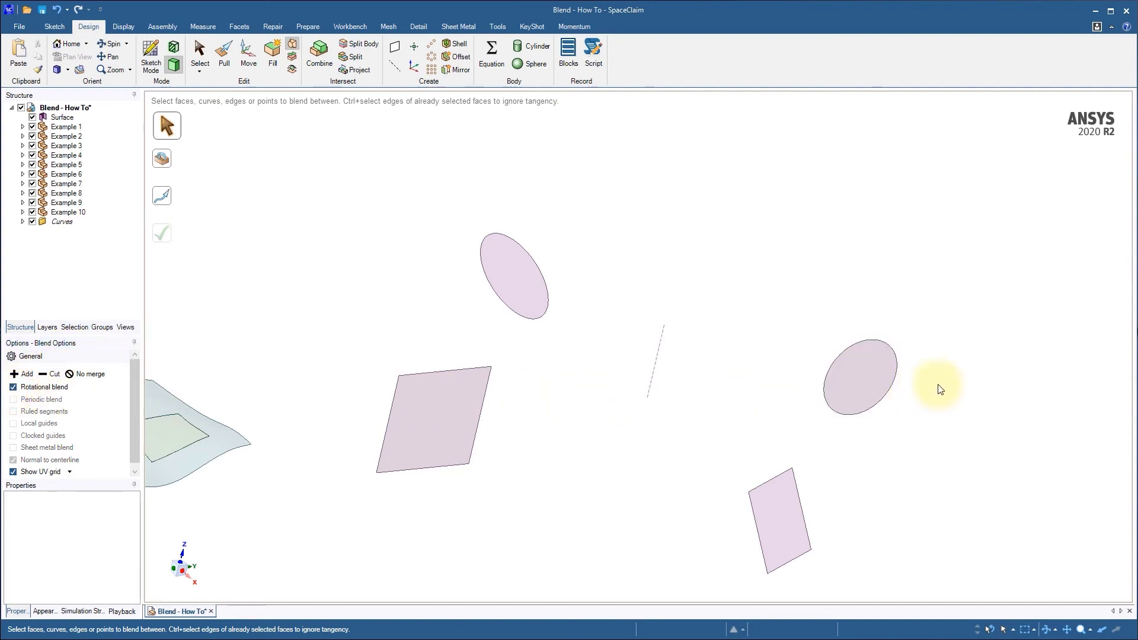
click(860, 381)
ctrl+click(510, 289)
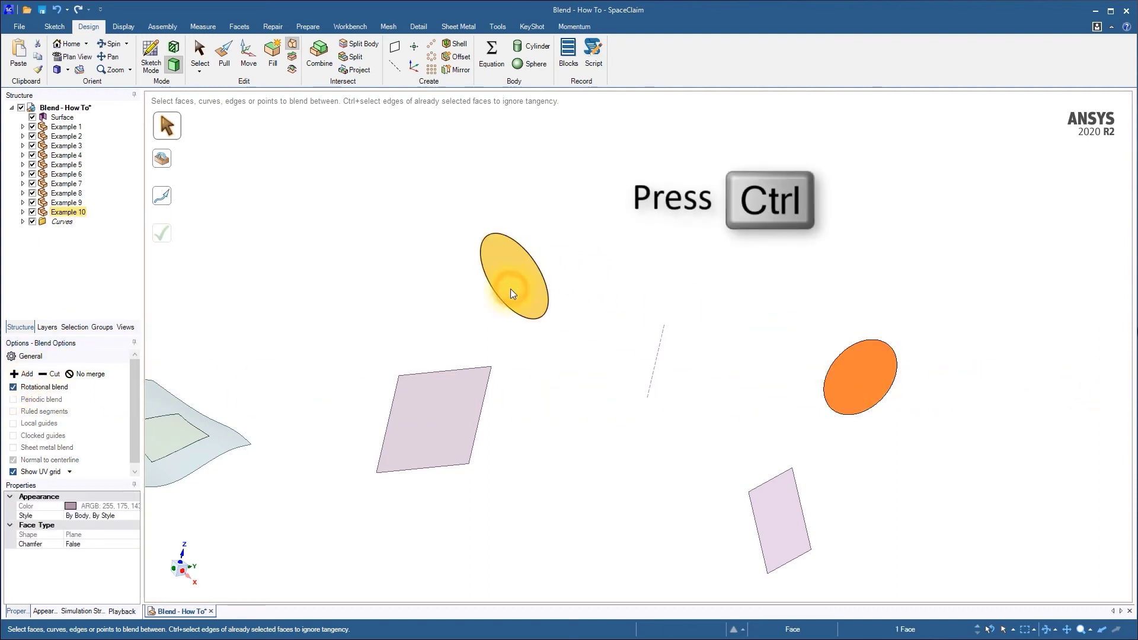
ctrl+click(428, 403)
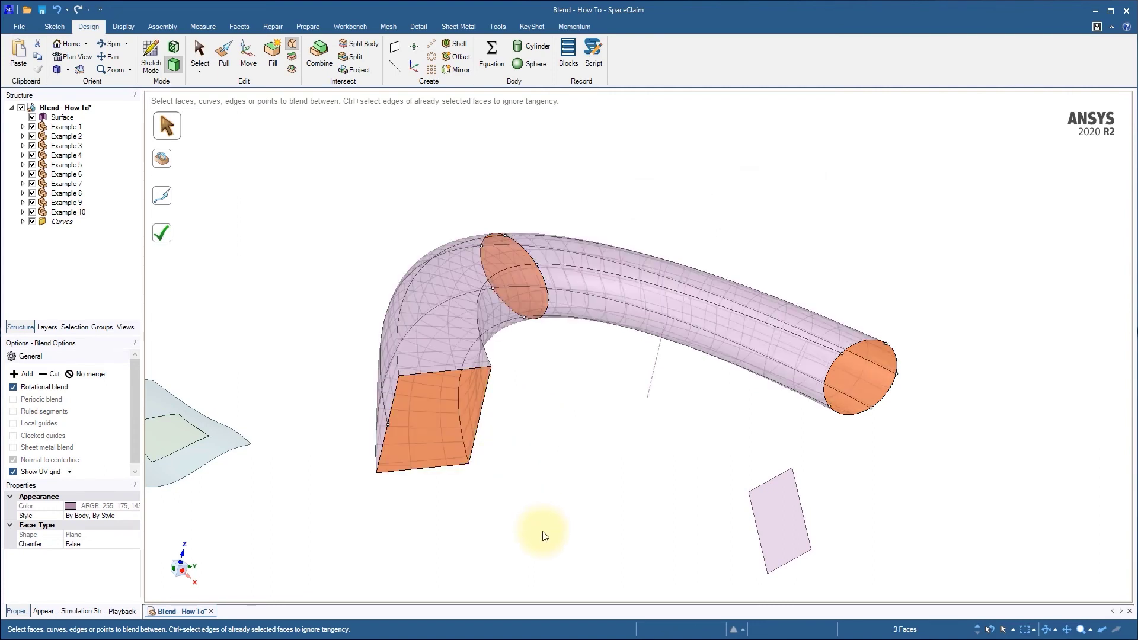
key(Escape)
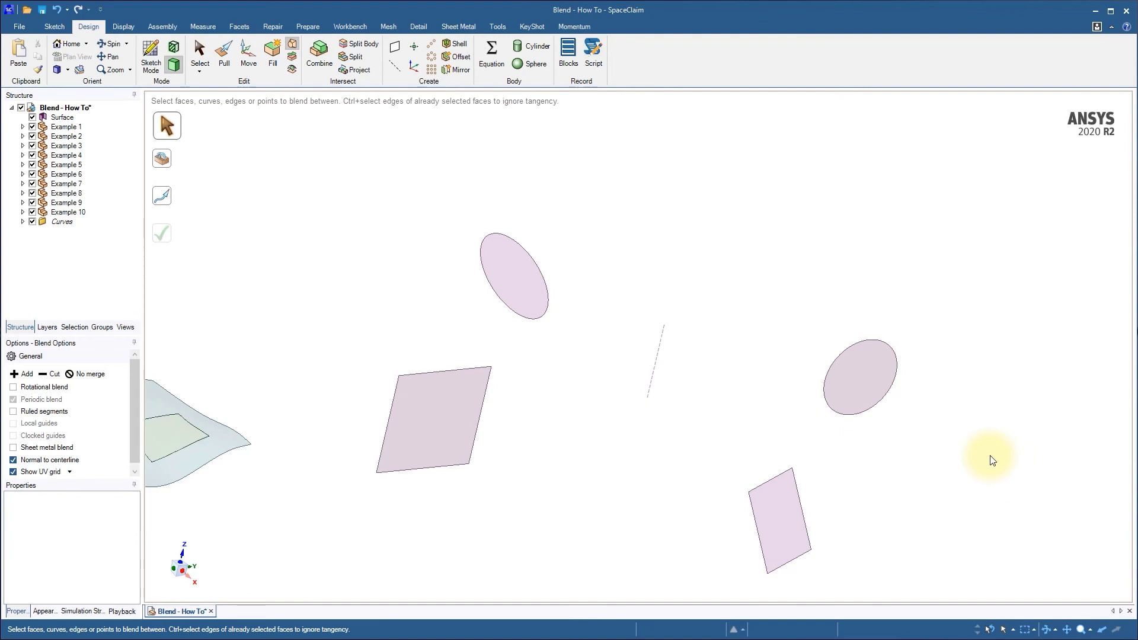
Blend the right ellipse, upper ellipse and lower square into a closed periodic solid ring
click(877, 386)
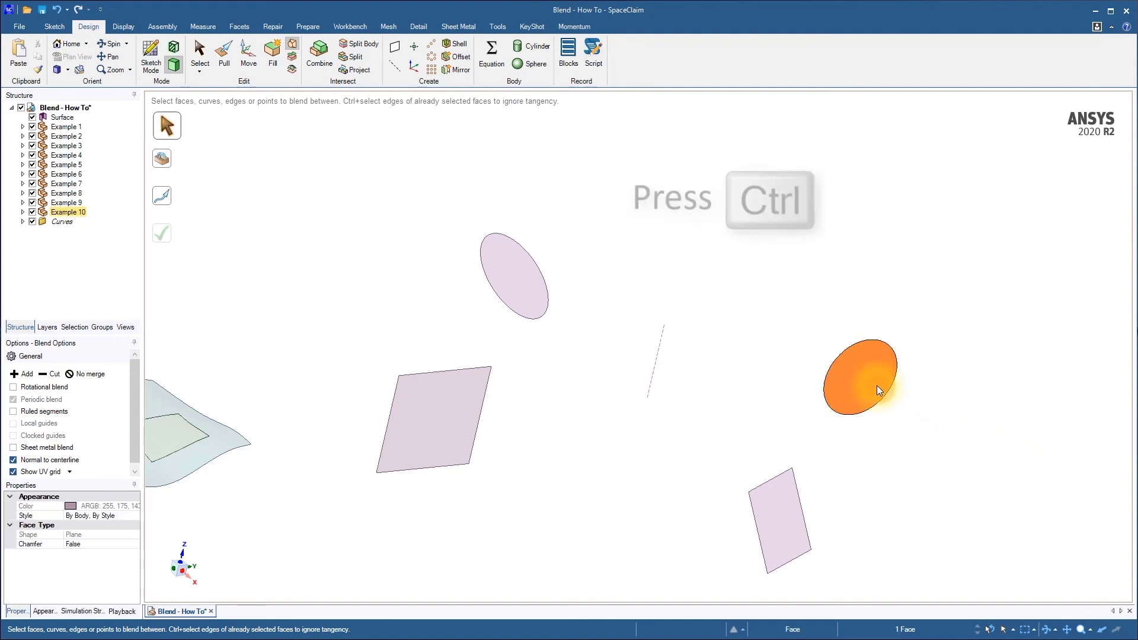
ctrl+click(520, 286)
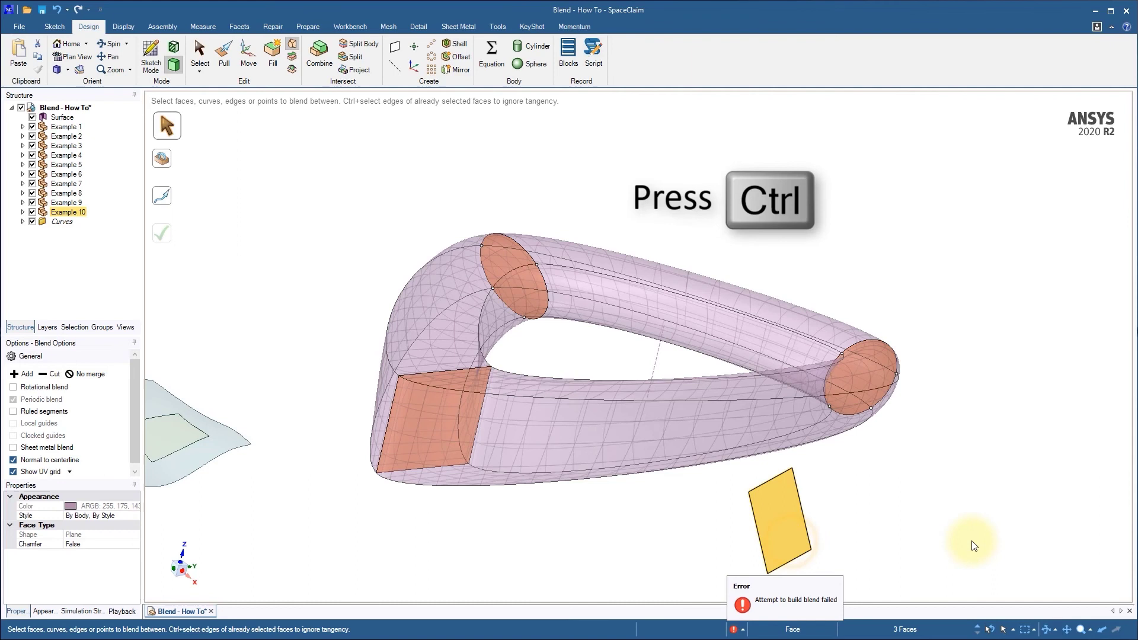
ctrl+click(782, 539)
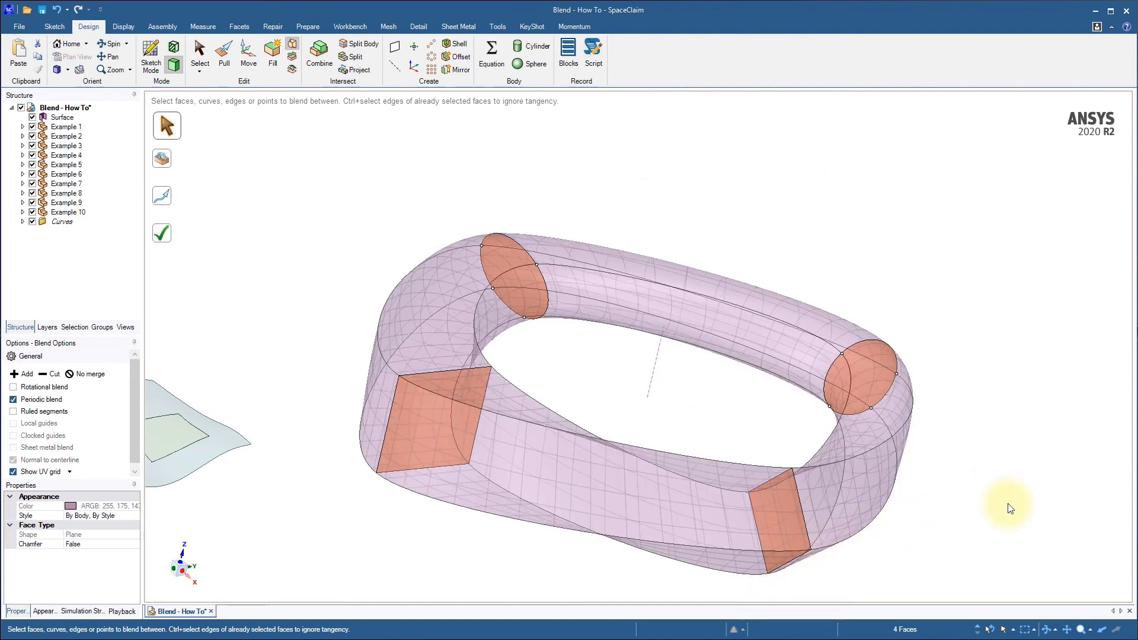
key(Return)
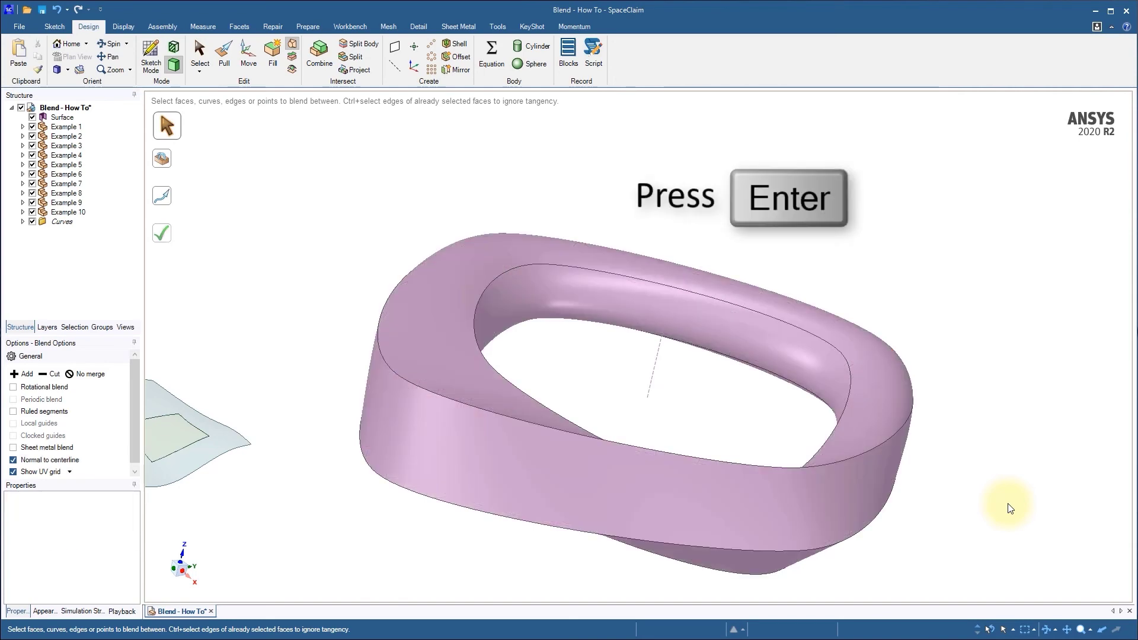